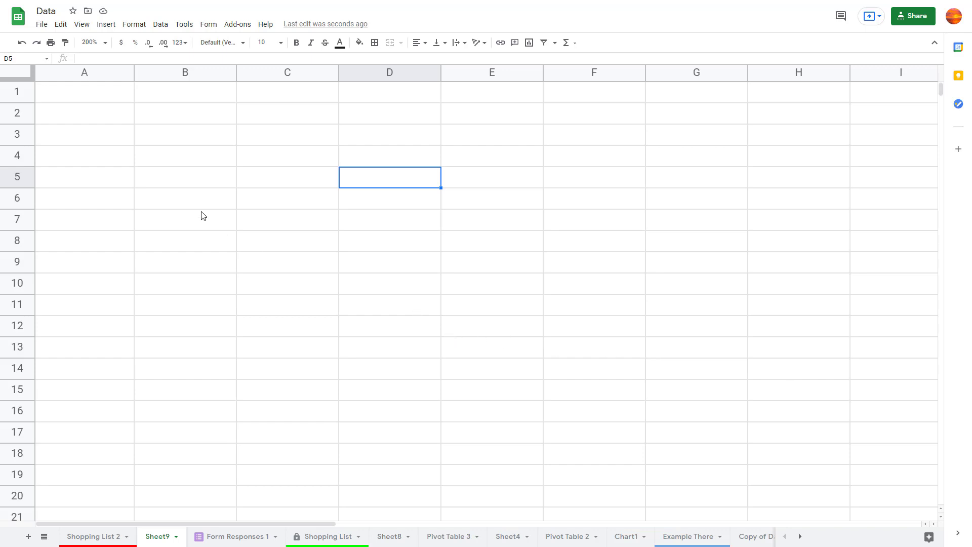
Enter the date 01-01-2020 in cell A1 and fit column A's width to its content.
{"action": "left_click", "coordinate": [120, 91]}
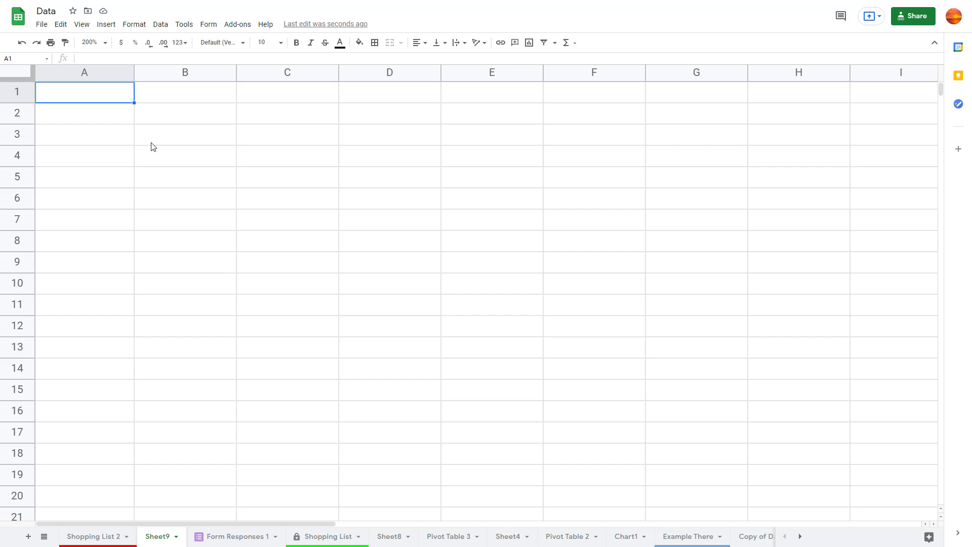
{"action": "type", "text": "01"}
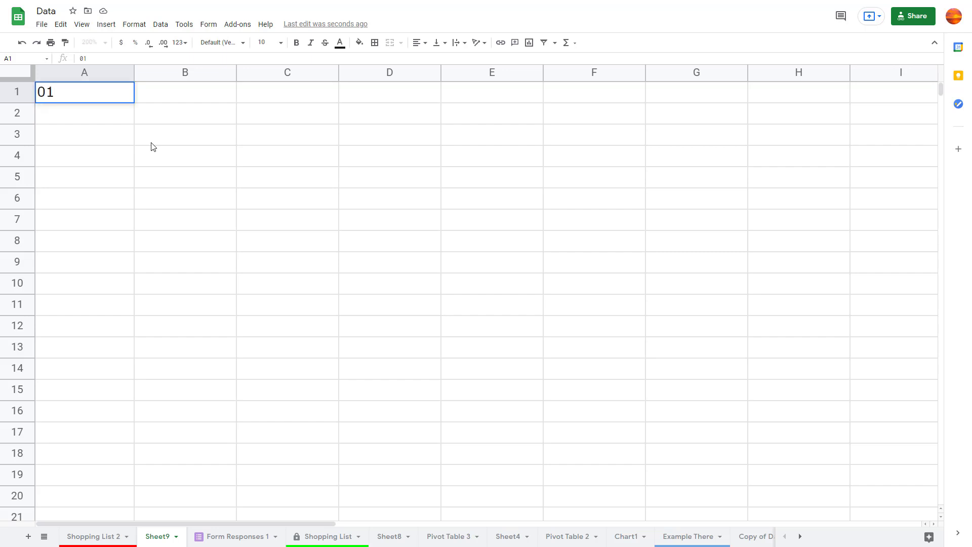
{"action": "type", "text": "-01-200"}
{"action": "key", "text": "BackSpace"}
{"action": "type", "text": "20"}
{"action": "key", "text": "Return"}
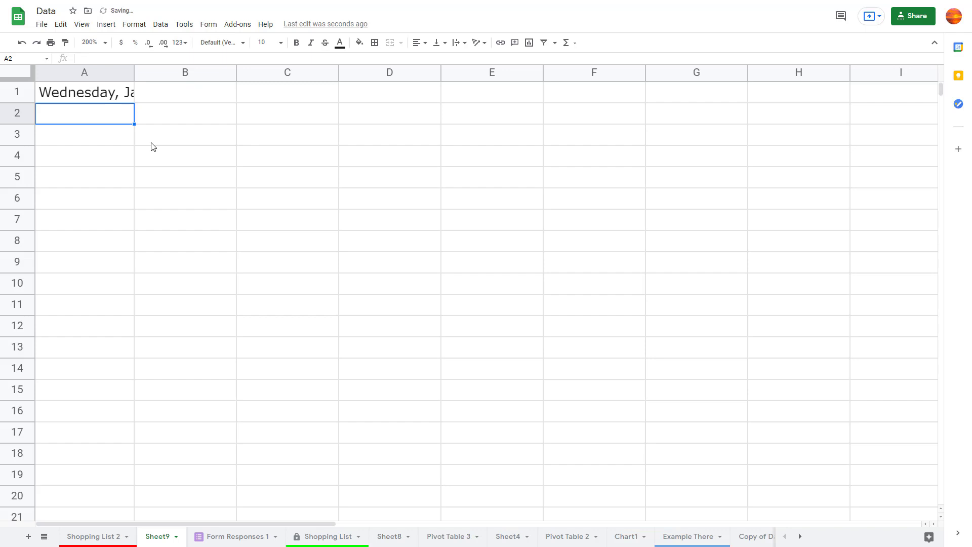
{"action": "double_click", "coordinate": [134, 74]}
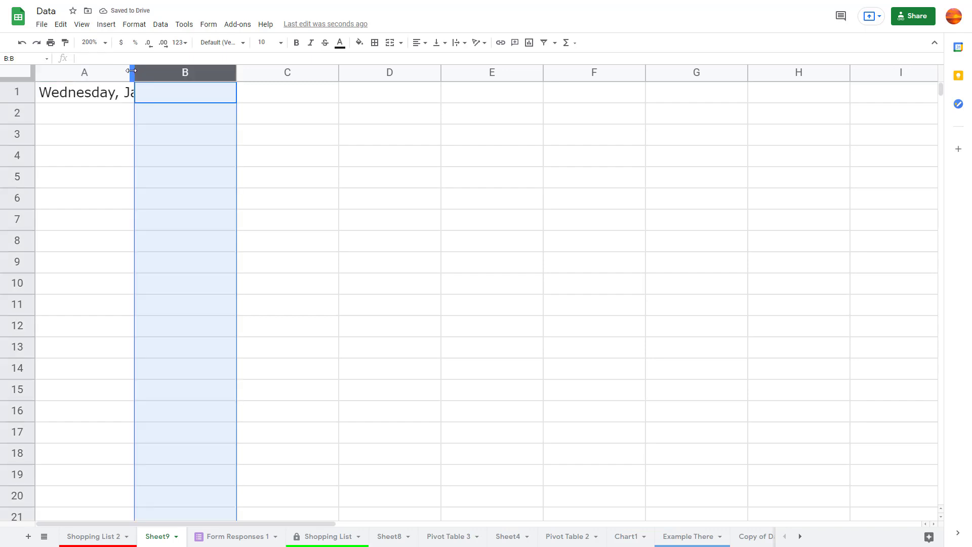
Open the custom date and time formats for cell A1 and choose the "Tuesday, August 5, 1930 at 1:30:30 PM" format.
{"action": "left_click", "coordinate": [138, 88]}
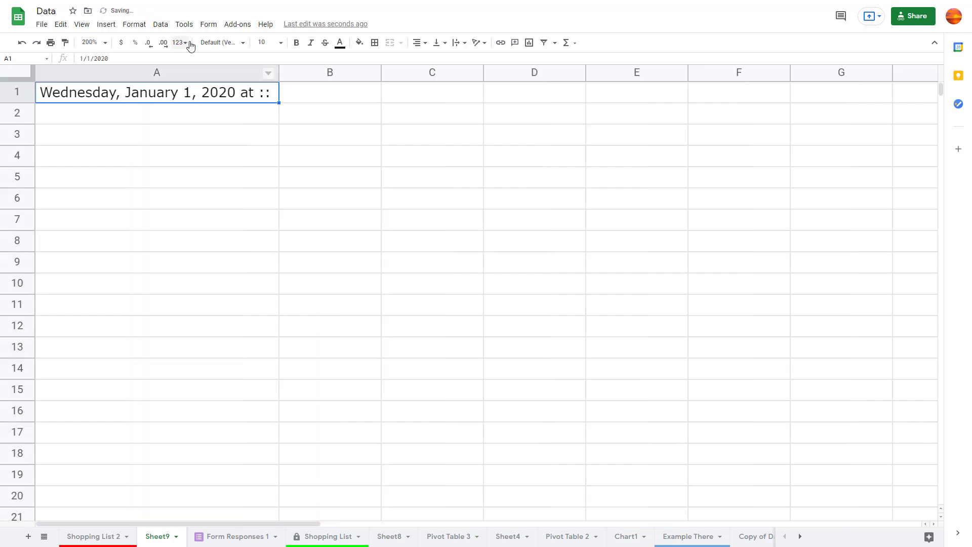
{"action": "left_click", "coordinate": [164, 27]}
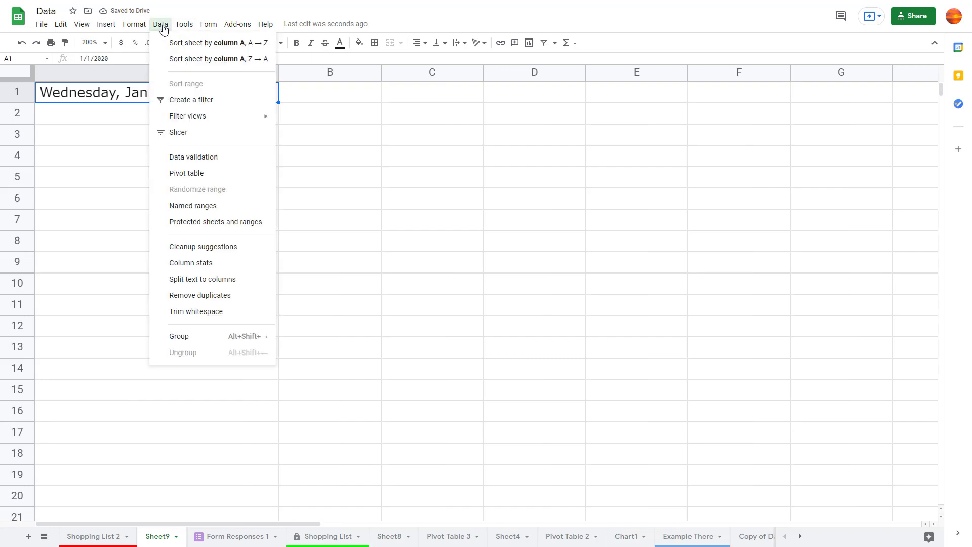
{"action": "mouse_move", "coordinate": [142, 26]}
{"action": "mouse_move", "coordinate": [139, 68]}
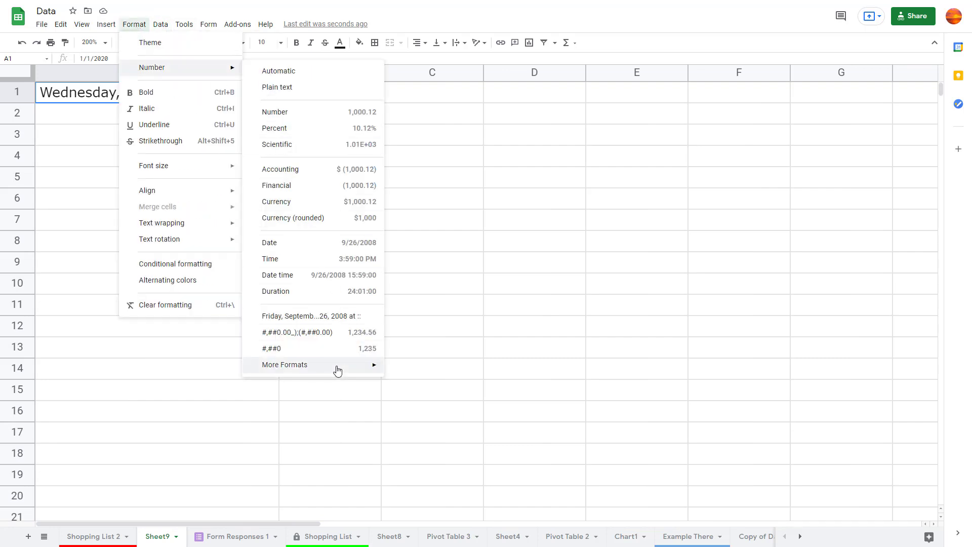
{"action": "mouse_move", "coordinate": [381, 376]}
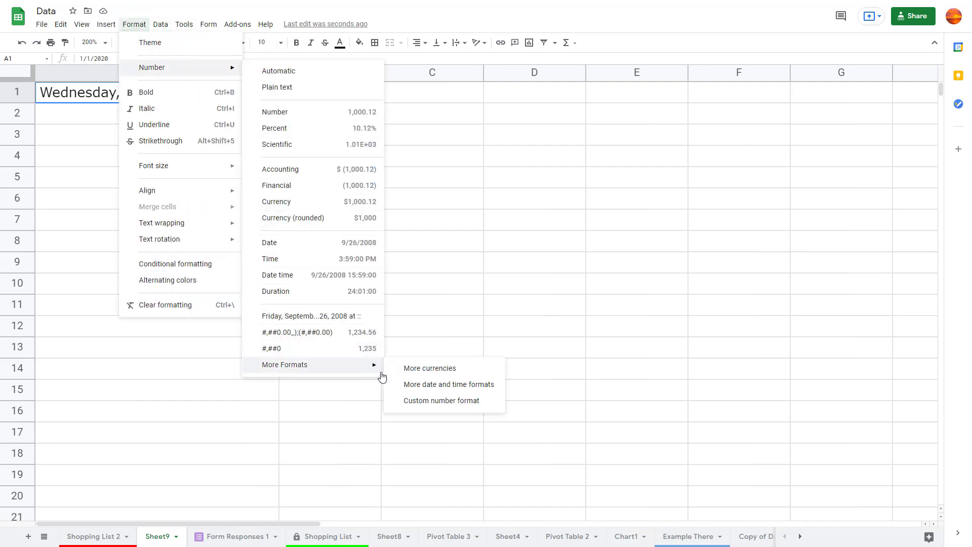
{"action": "left_click", "coordinate": [452, 386]}
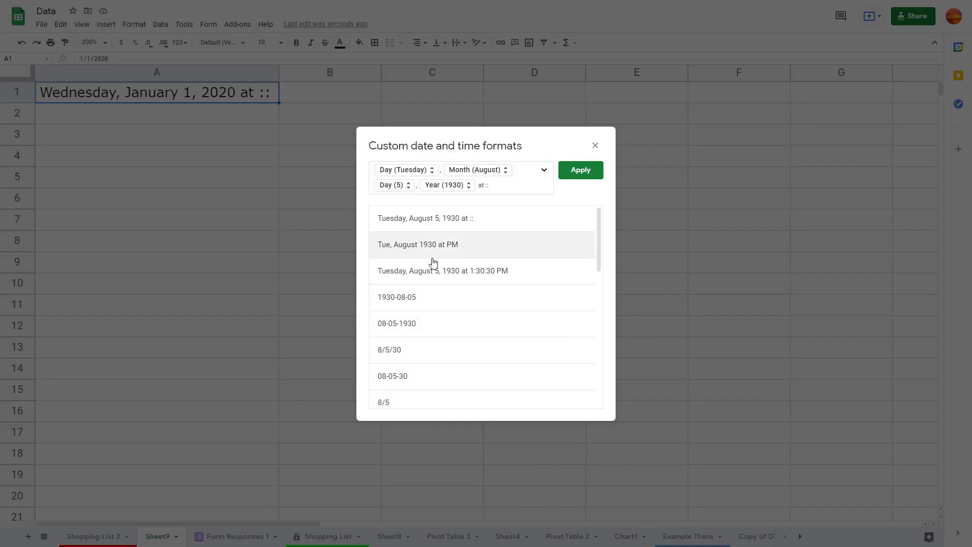
{"action": "left_click", "coordinate": [449, 267]}
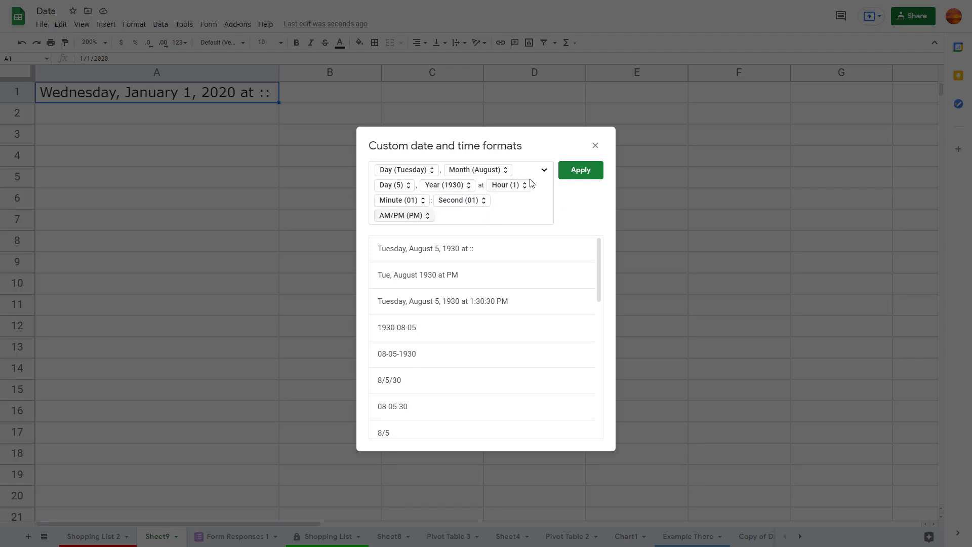
Delete the AM/PM, second, minute and hour elements from the custom date format and apply it to cell A1.
{"action": "left_click", "coordinate": [427, 215]}
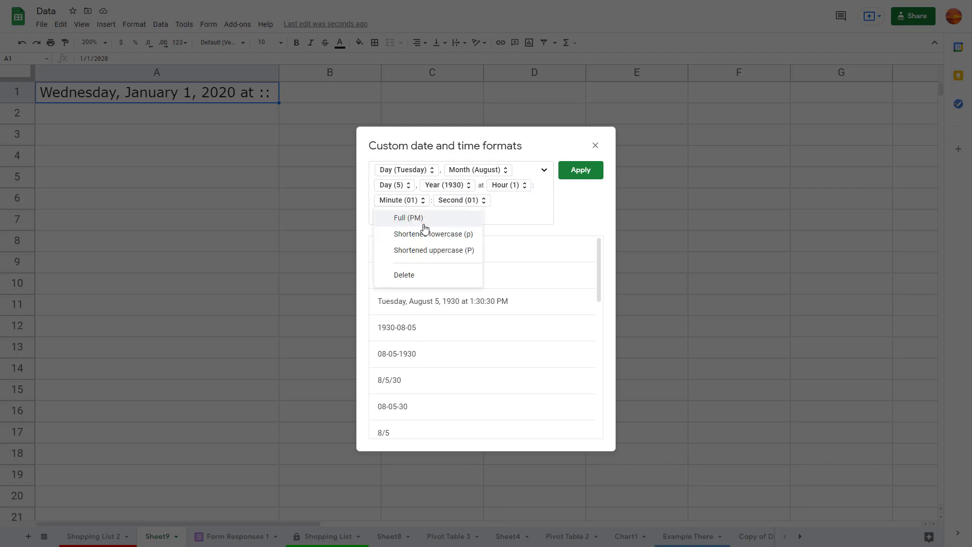
{"action": "left_click", "coordinate": [416, 275]}
{"action": "left_click", "coordinate": [466, 200]}
{"action": "left_click", "coordinate": [446, 226]}
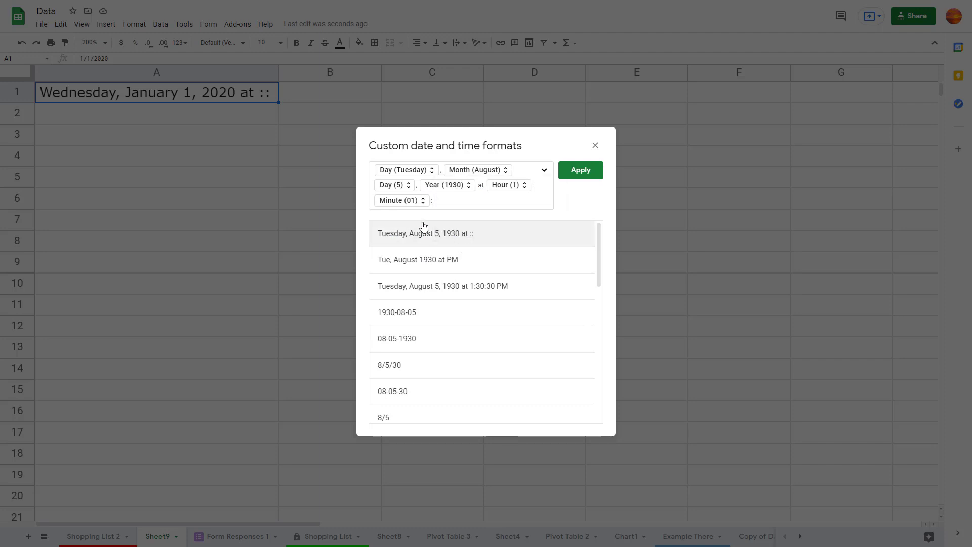
{"action": "left_click", "coordinate": [414, 200]}
{"action": "left_click", "coordinate": [439, 226]}
{"action": "left_click", "coordinate": [508, 185]}
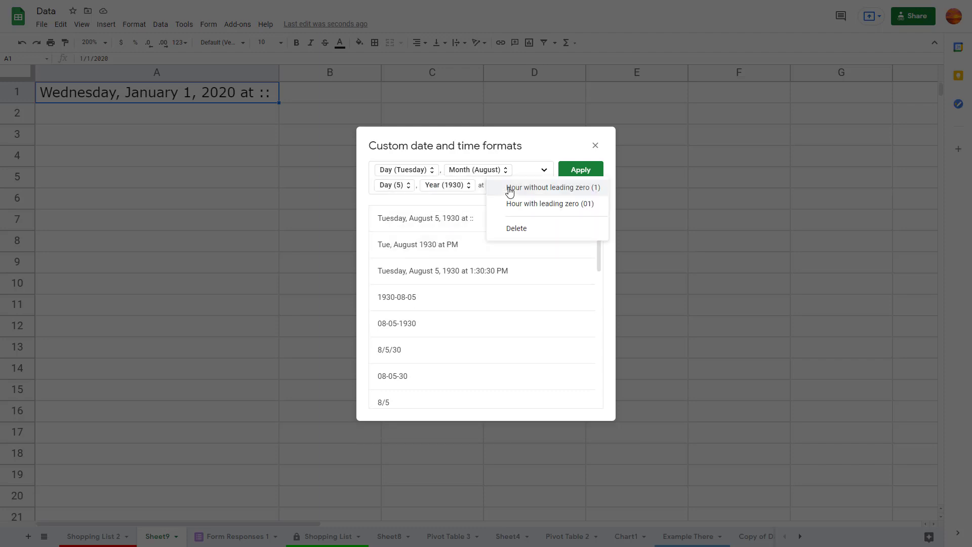
{"action": "left_click", "coordinate": [509, 228]}
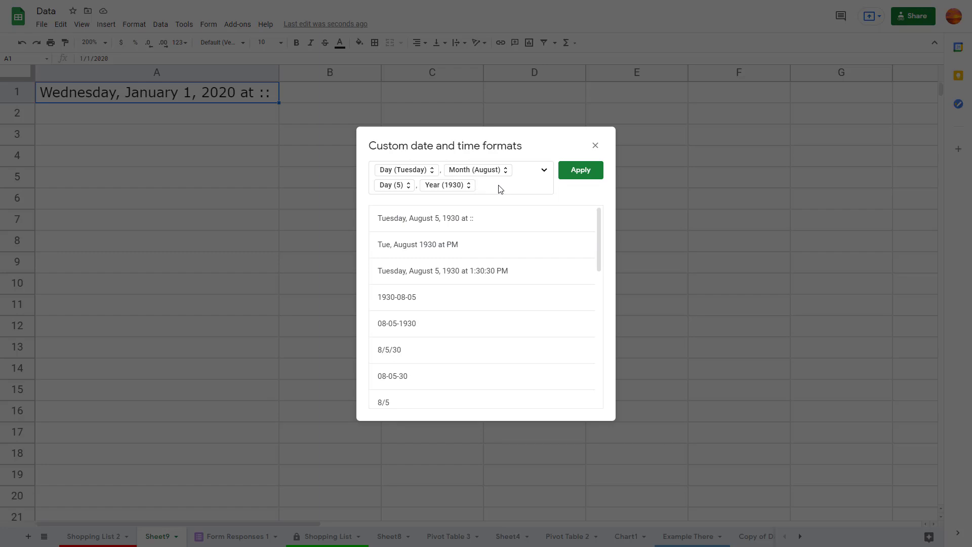
{"action": "left_click", "coordinate": [560, 174]}
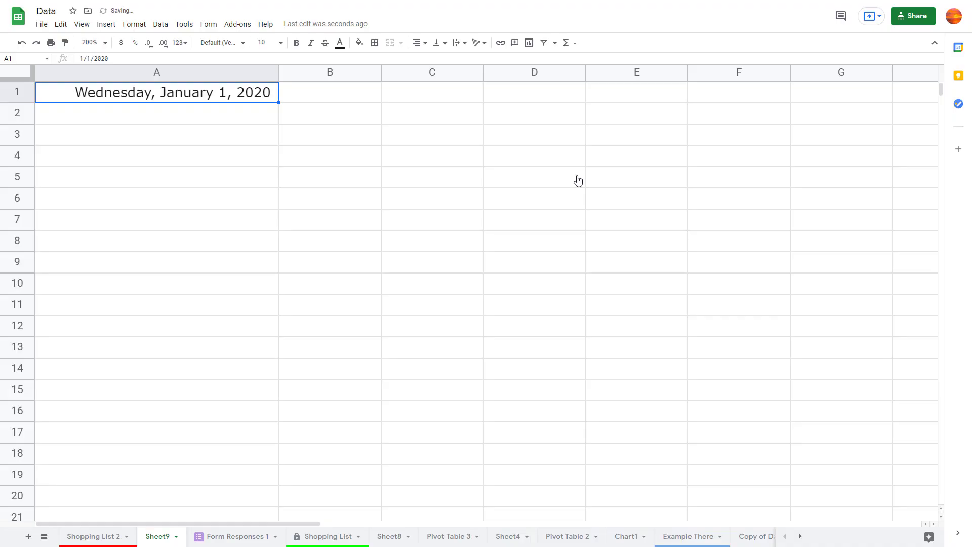
Copy the date in cell A1 into cell A2.
{"action": "left_click", "coordinate": [298, 176]}
{"action": "left_click", "coordinate": [253, 99]}
{"action": "key", "text": "ctrl+c"}
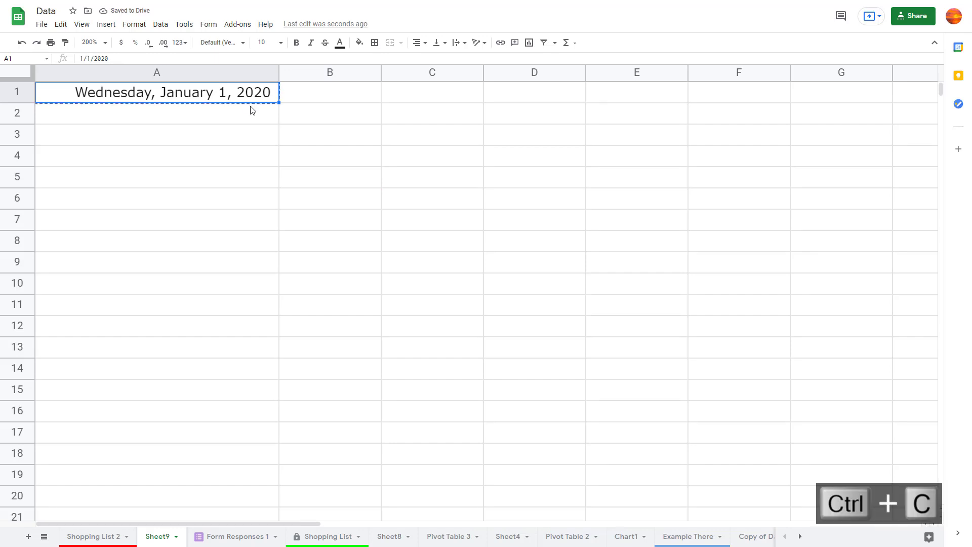
{"action": "left_click", "coordinate": [252, 111]}
{"action": "key", "text": "ctrl+v"}
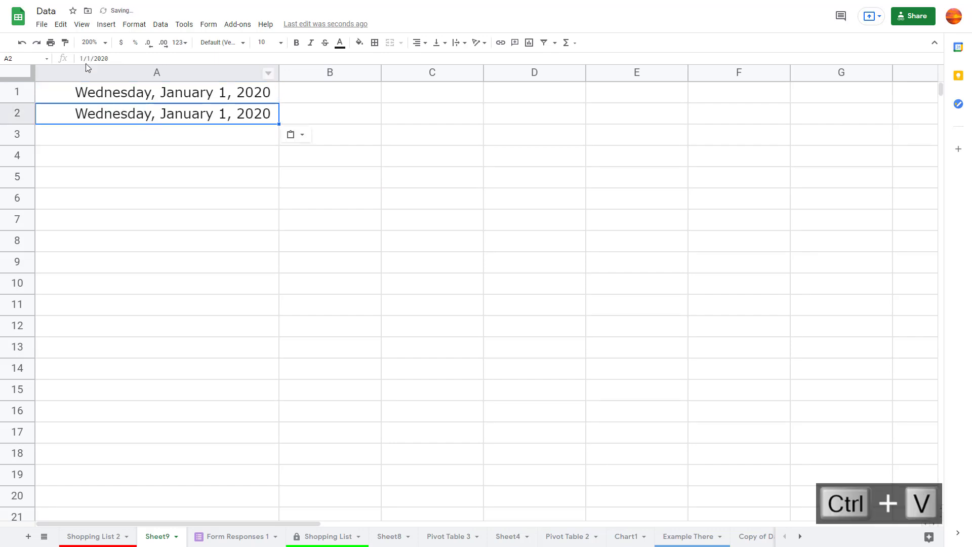
{"action": "key", "text": "ctrl+shift+v"}
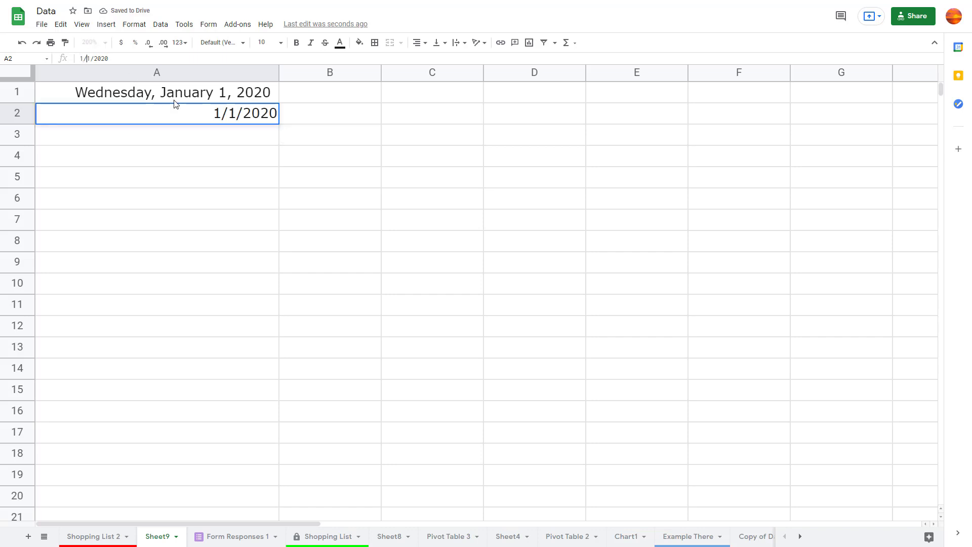
Try changing the date in cell A2 to 31/12/2020.
{"action": "type", "text": "3"}
{"action": "key", "text": "BackSpace"}
{"action": "type", "text": "12"}
{"action": "key", "text": "Return"}
Correct the date in cell A2 to month-first order as 12/31/2020.
{"action": "left_click", "coordinate": [166, 112]}
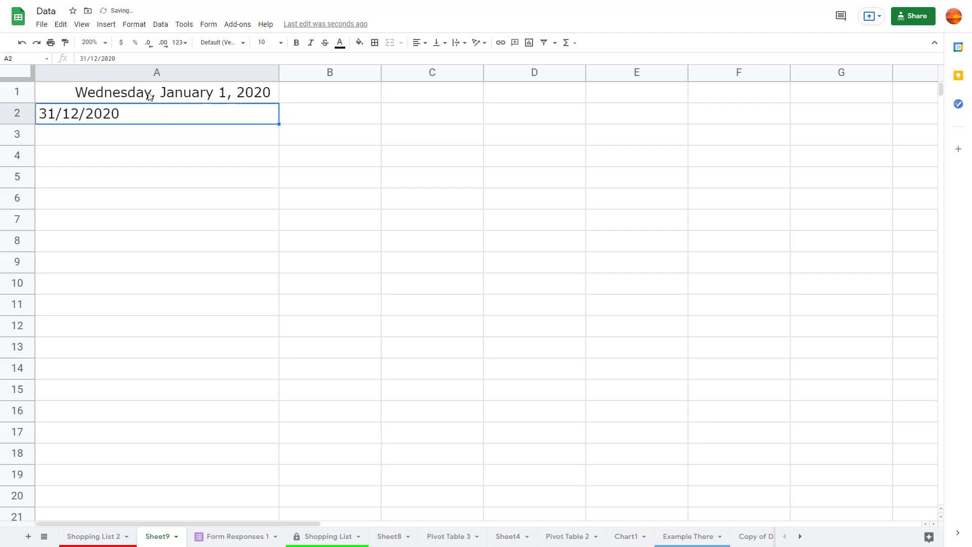
{"action": "left_click", "coordinate": [87, 59]}
{"action": "key", "text": "BackSpace"}
{"action": "key", "text": "BackSpace"}
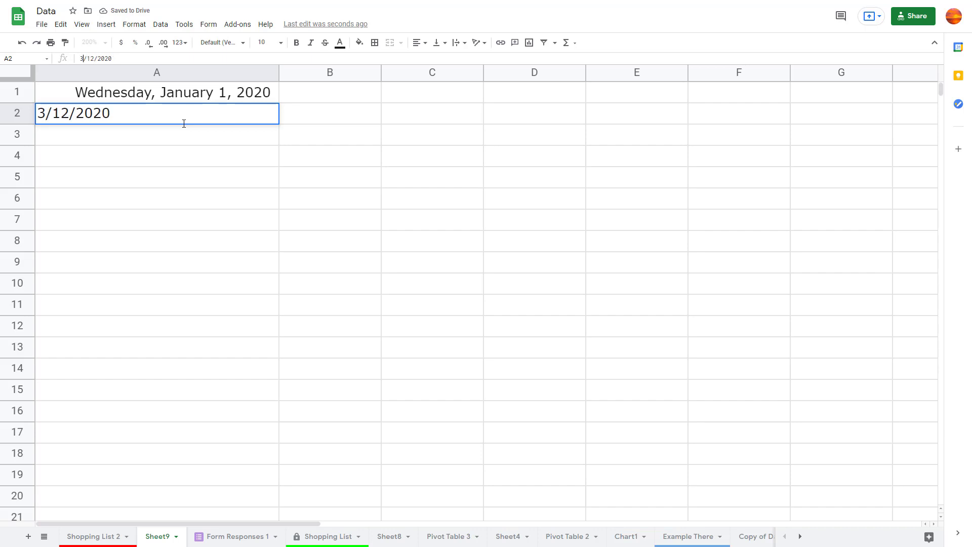
{"action": "type", "text": "12"}
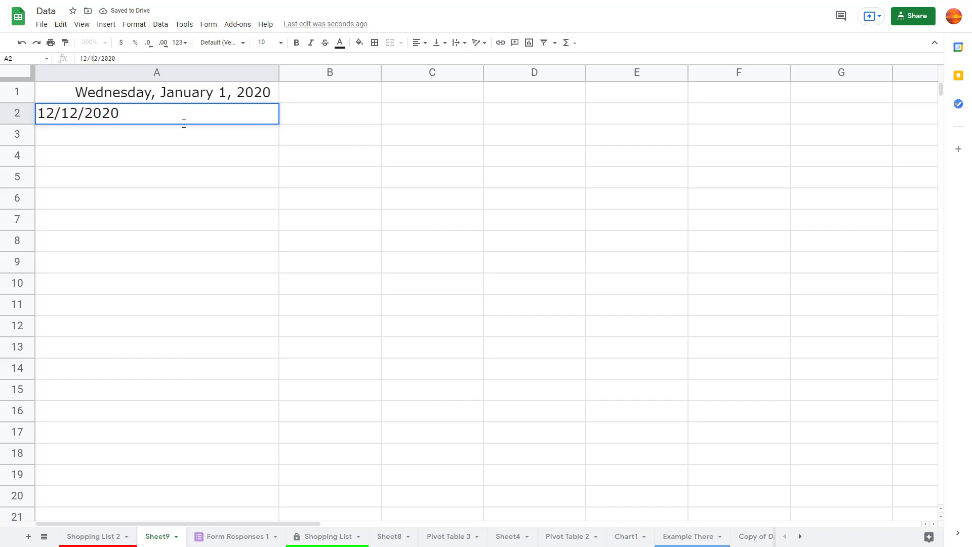
{"action": "key", "text": "Right"}
{"action": "key", "text": "Delete"}
{"action": "key", "text": "Delete"}
{"action": "type", "text": "31"}
{"action": "key", "text": "Return"}
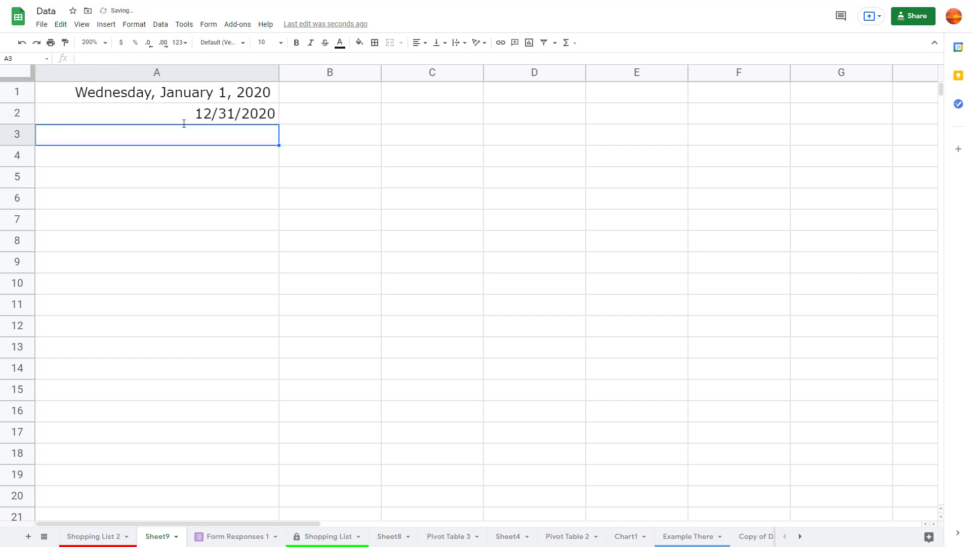
Copy cell A1 and paste only its format onto cell A2.
{"action": "left_click", "coordinate": [211, 118]}
{"action": "left_click", "coordinate": [223, 99]}
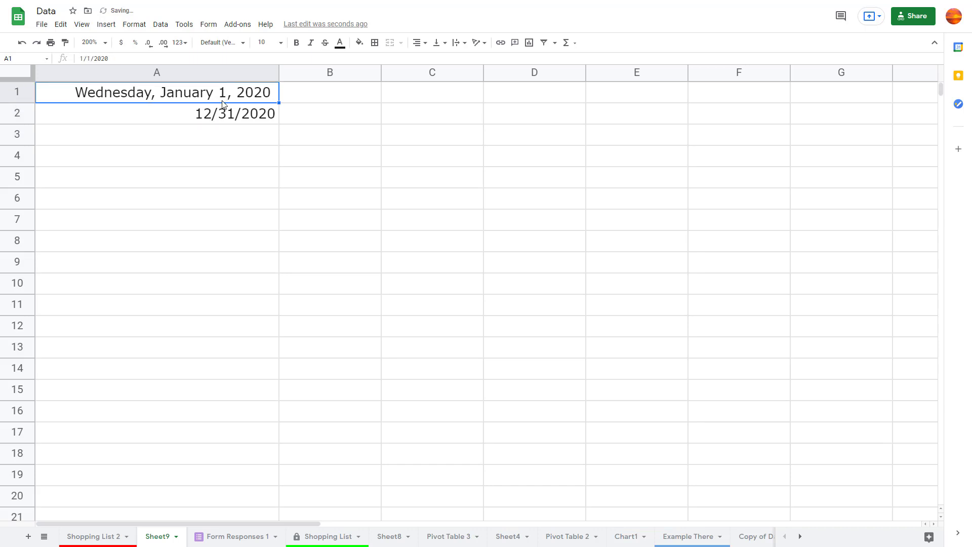
{"action": "key", "text": "ctrl+c"}
{"action": "right_click", "coordinate": [224, 113]}
{"action": "mouse_move", "coordinate": [235, 173]}
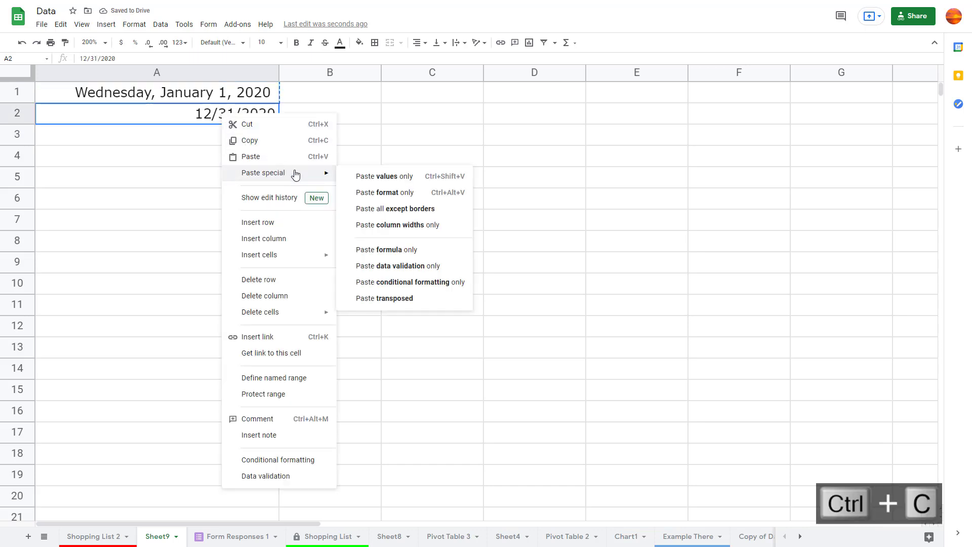
{"action": "left_click", "coordinate": [405, 193]}
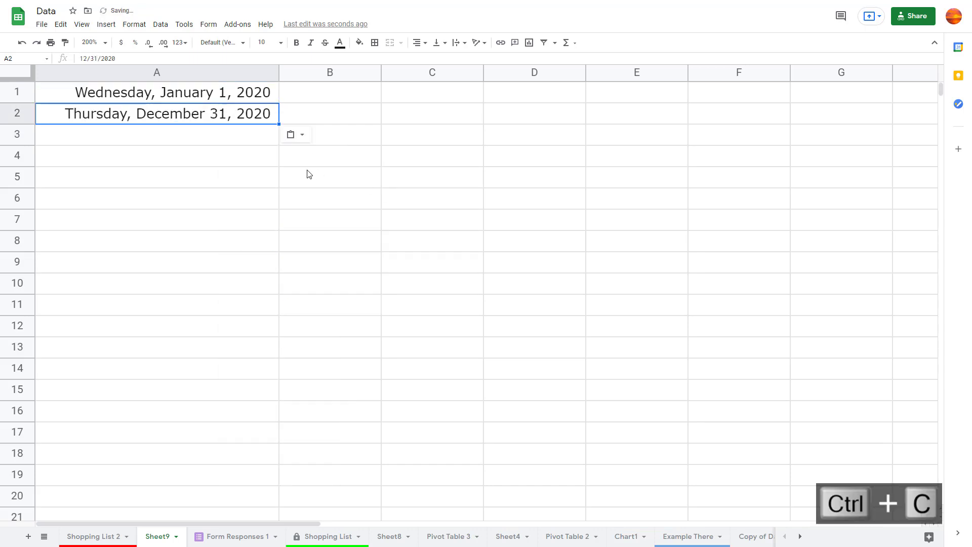
Change the year of the date in cell A2 to 2021.
{"action": "left_click", "coordinate": [212, 159]}
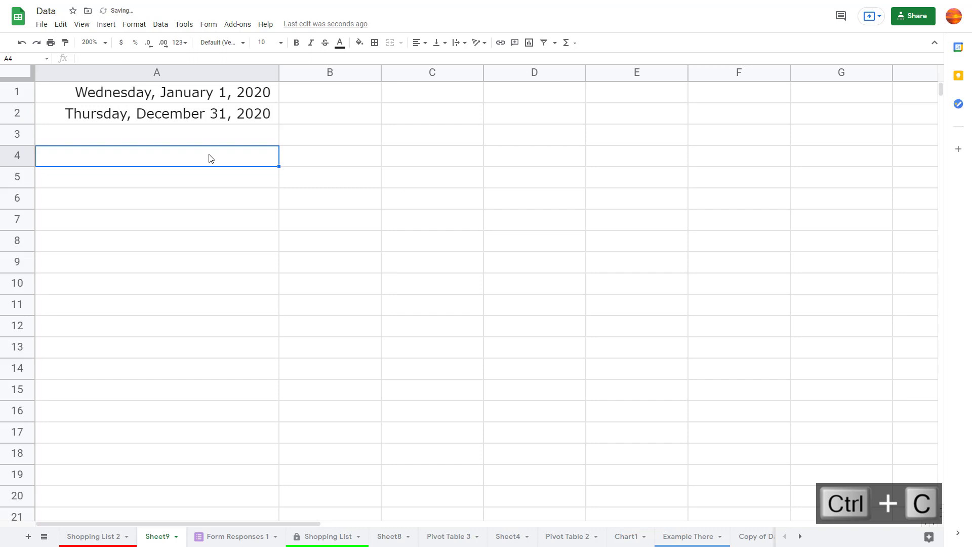
{"action": "left_click", "coordinate": [238, 115]}
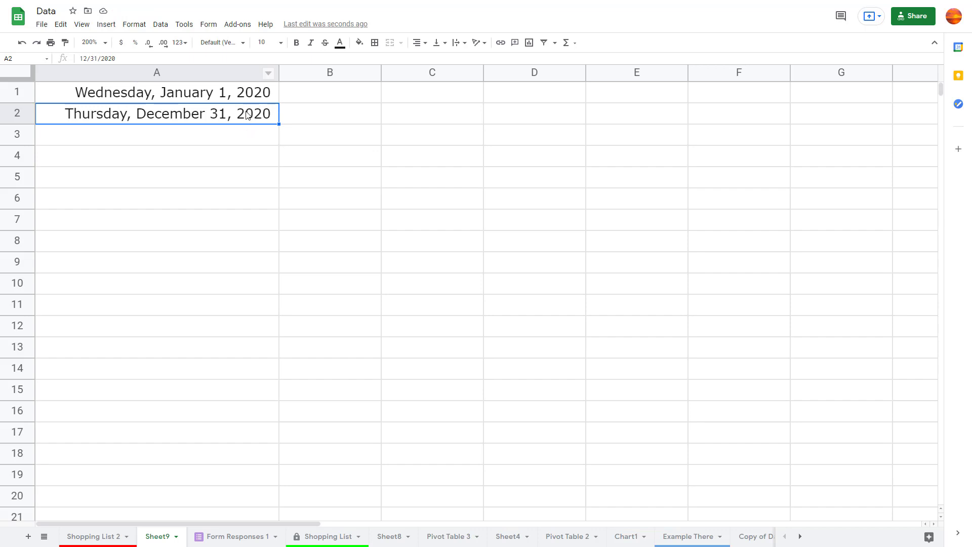
{"action": "left_click", "coordinate": [123, 57]}
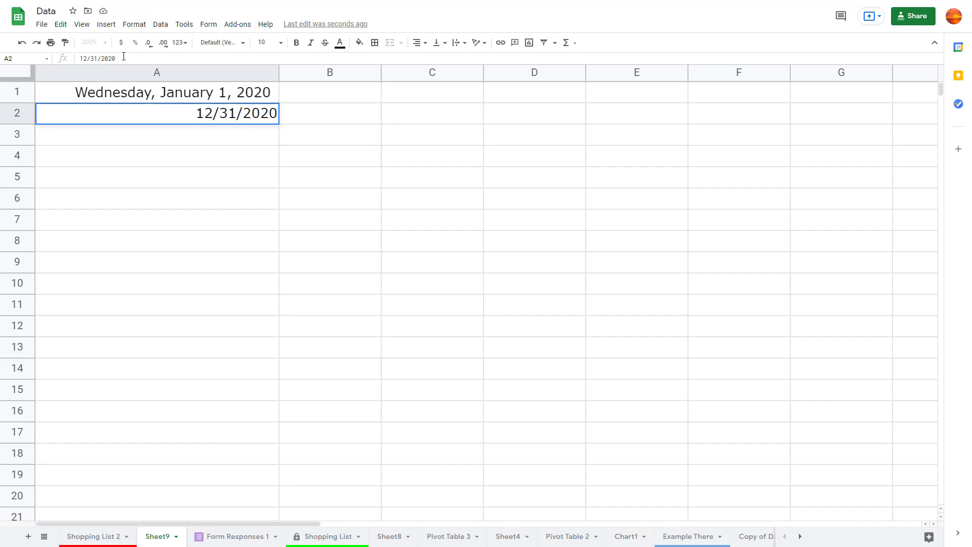
{"action": "key", "text": "BackSpace"}
{"action": "key", "text": "Return"}
{"action": "type", "text": "1"}
{"action": "key", "text": "ctrl+z"}
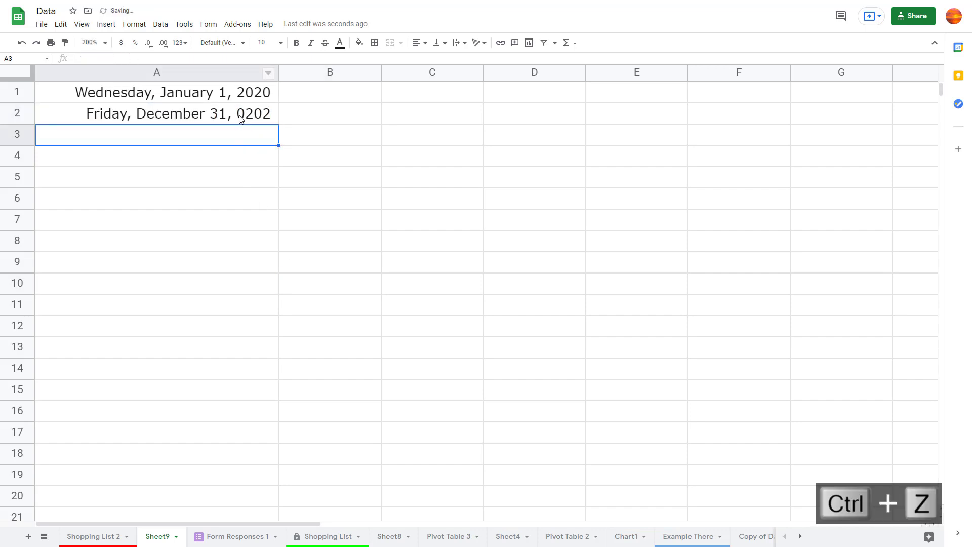
{"action": "key", "text": "ctrl+z"}
{"action": "key", "text": "ctrl+z"}
{"action": "key", "text": "ctrl+z"}
{"action": "key", "text": "ctrl+z"}
{"action": "key", "text": "ctrl+z"}
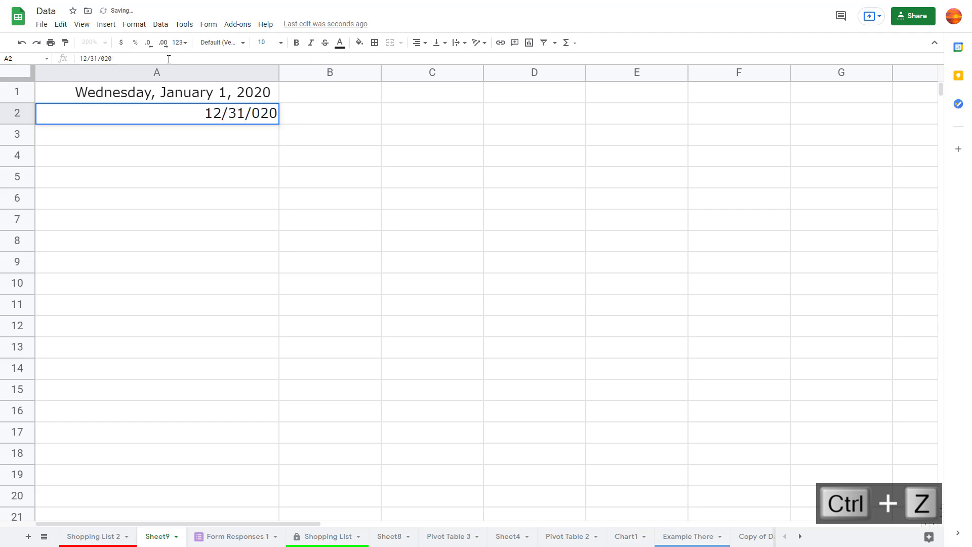
{"action": "key", "text": "ctrl+z"}
{"action": "key", "text": "ctrl+z"}
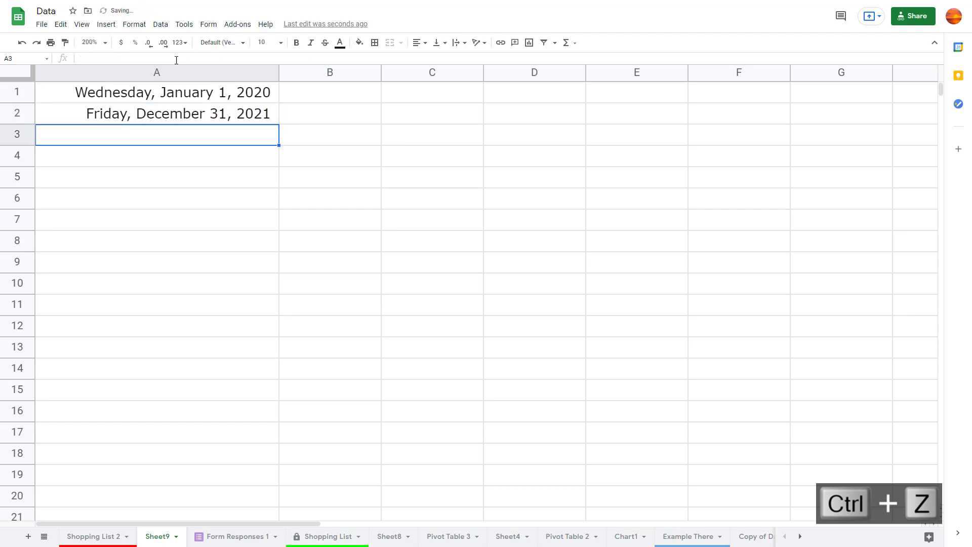
{"action": "left_click", "coordinate": [467, 329]}
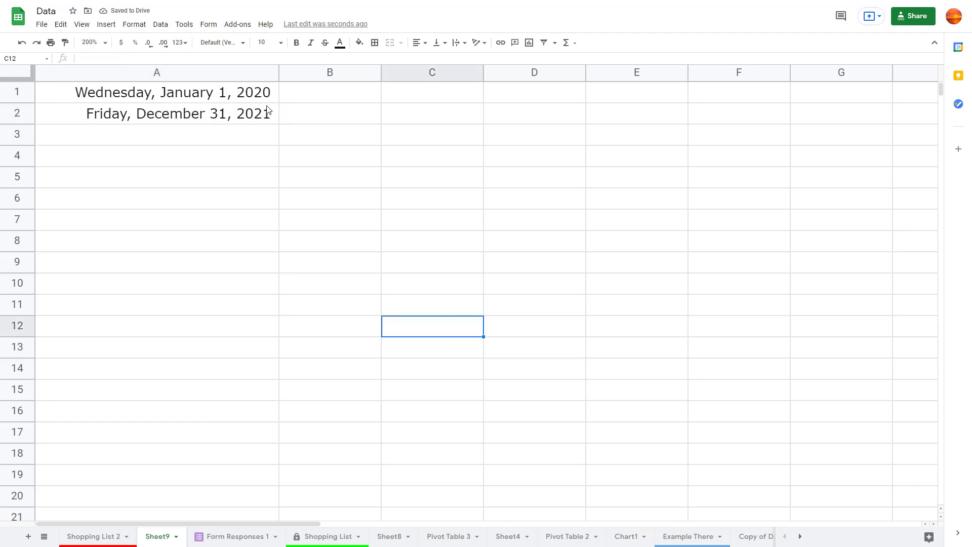
{"action": "left_click", "coordinate": [238, 88]}
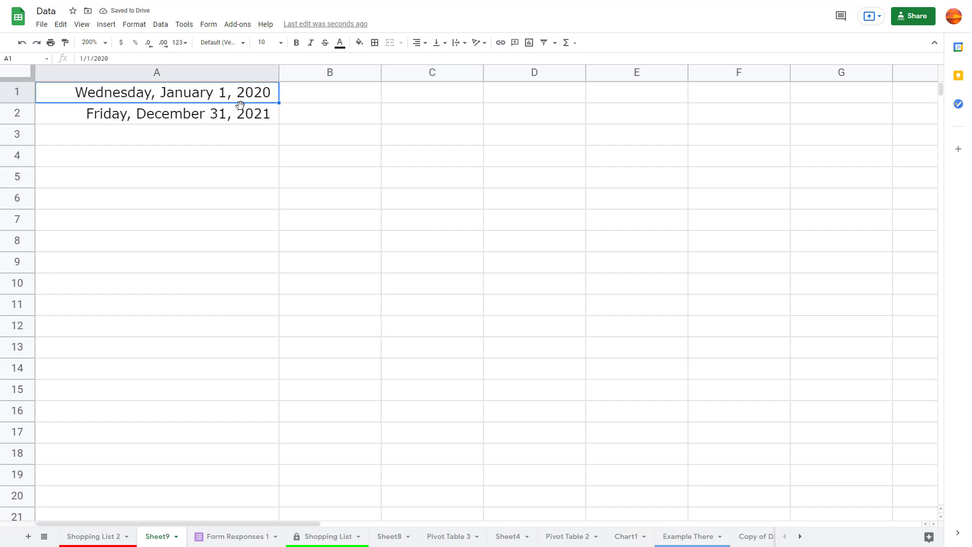
{"action": "left_click", "coordinate": [240, 119]}
{"action": "left_click", "coordinate": [245, 95]}
{"action": "left_click", "coordinate": [246, 112]}
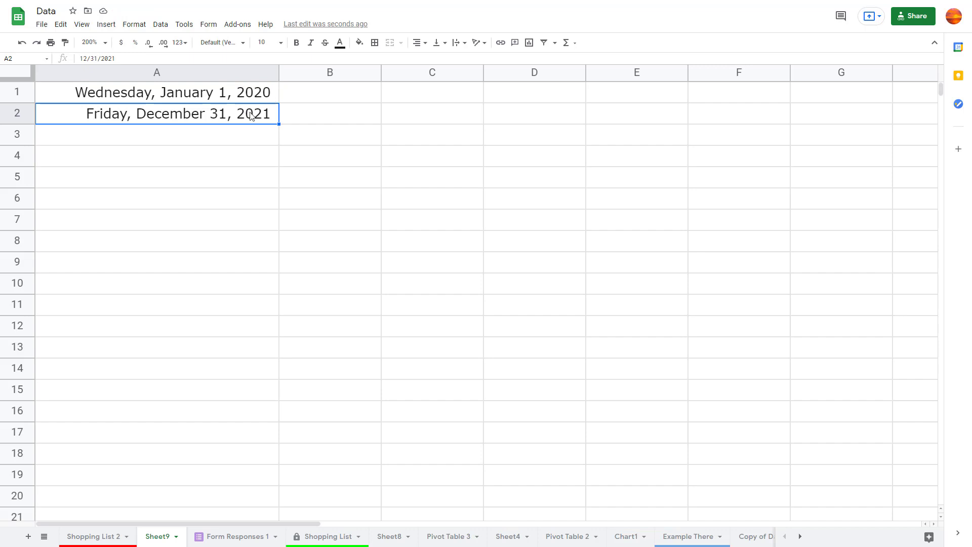
Copy the dates in A1:A2 into B1:B2 and widen column B to show them in full.
{"action": "left_click_drag", "start_coordinate": [226, 93], "coordinate": [226, 126]}
{"action": "key", "text": "ctrl+c"}
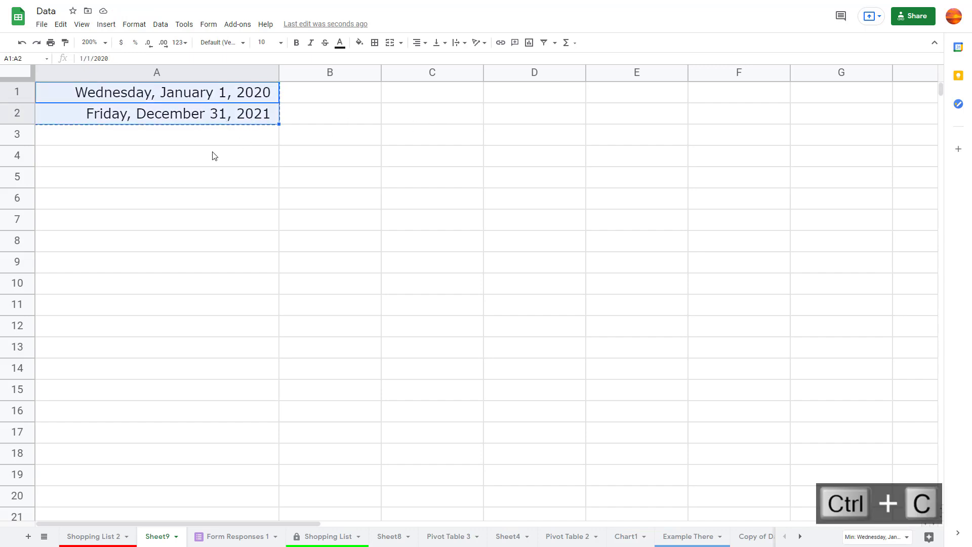
{"action": "left_click", "coordinate": [358, 99]}
{"action": "key", "text": "ctrl+v"}
{"action": "left_click_drag", "start_coordinate": [383, 76], "coordinate": [532, 76]}
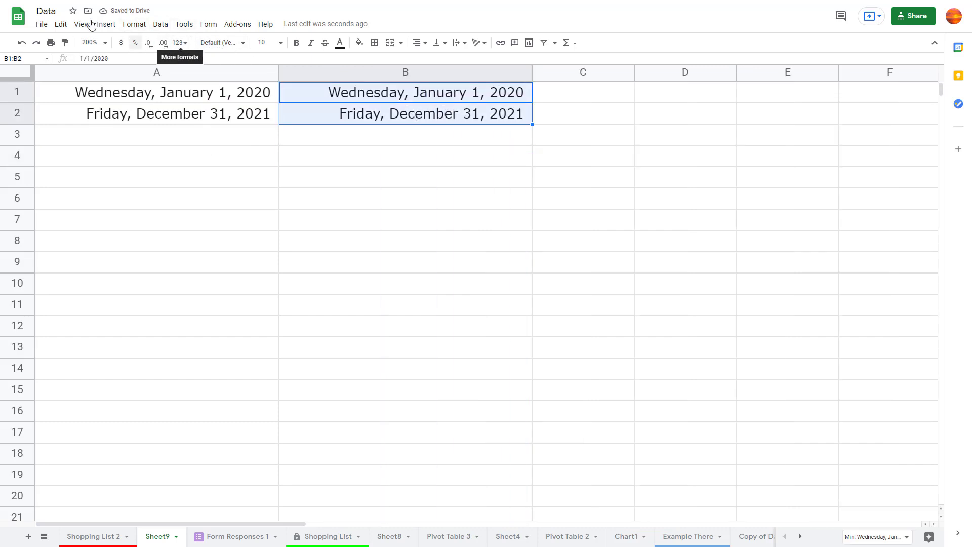
Format cells B1:B2 with the Number format and narrow column B to fit the values.
{"action": "left_click", "coordinate": [156, 27]}
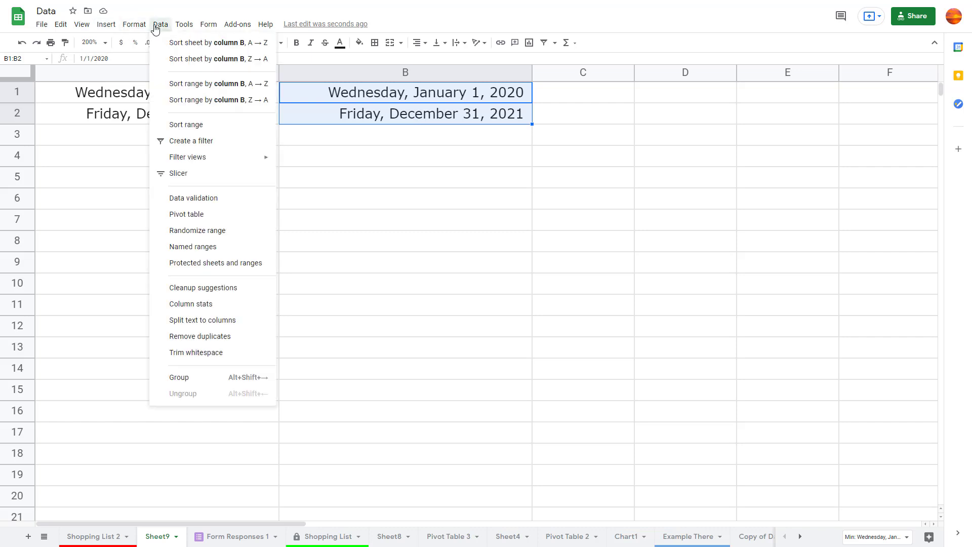
{"action": "mouse_move", "coordinate": [134, 26]}
{"action": "mouse_move", "coordinate": [151, 69]}
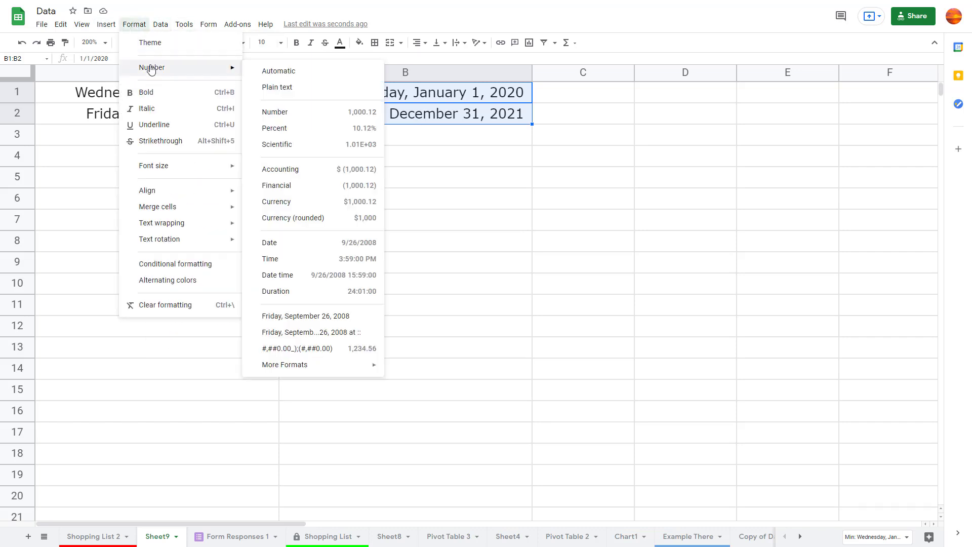
{"action": "left_click", "coordinate": [306, 112]}
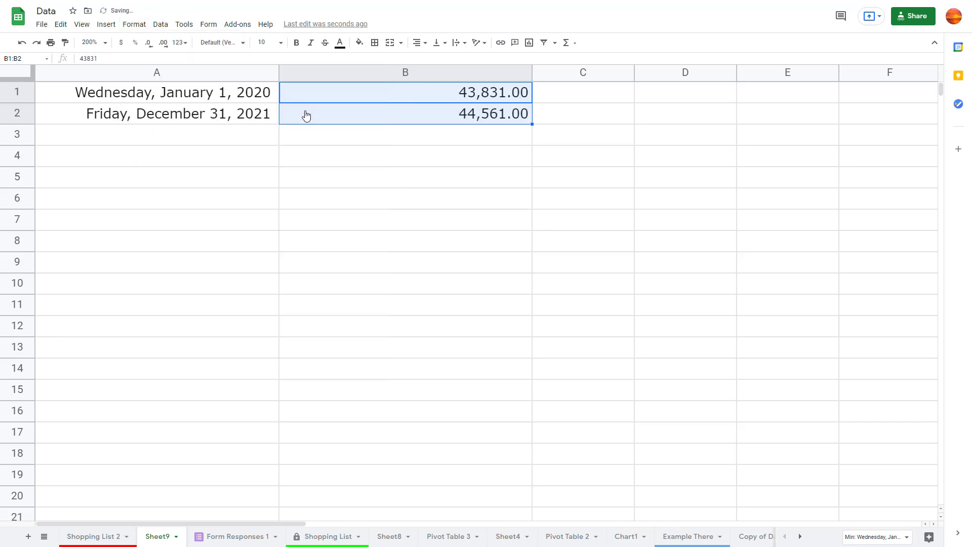
{"action": "left_click", "coordinate": [518, 151]}
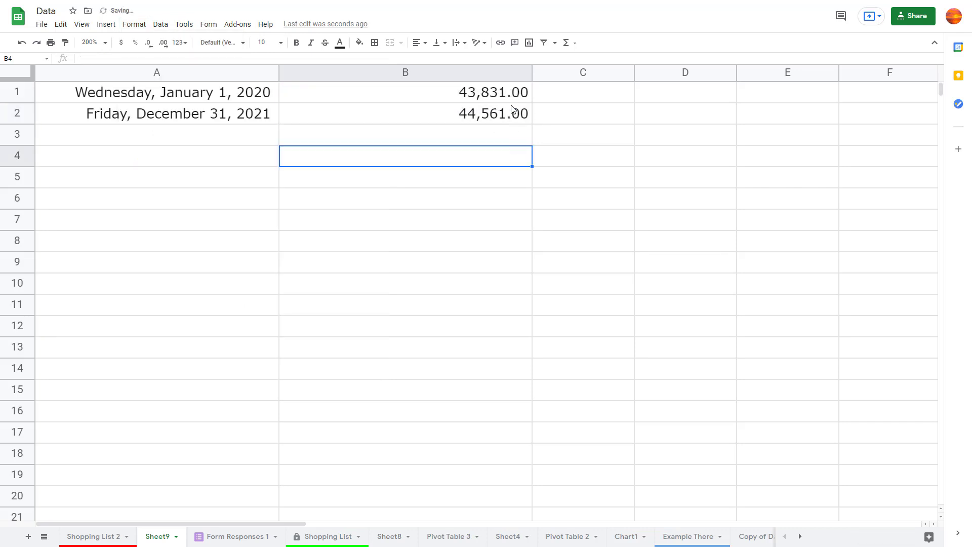
{"action": "left_click", "coordinate": [510, 93]}
{"action": "left_click", "coordinate": [502, 113]}
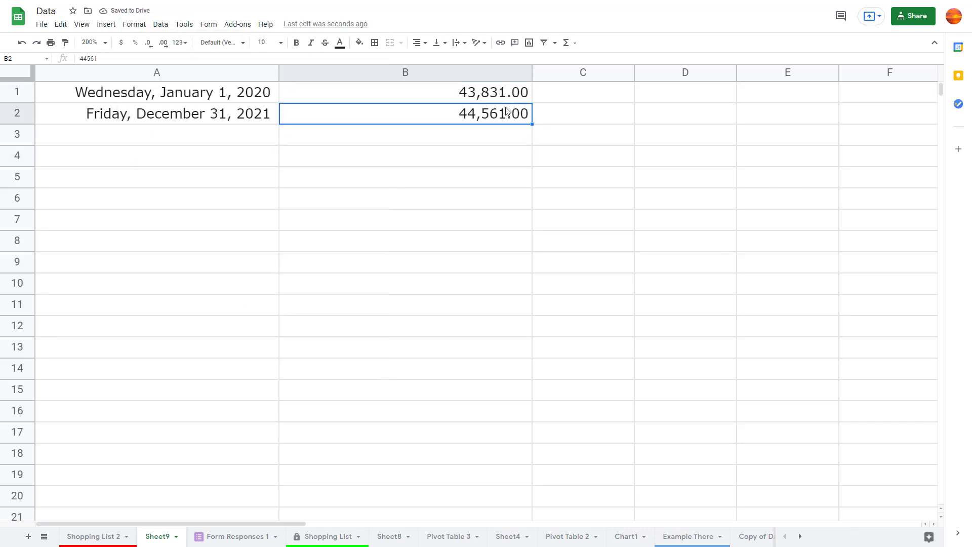
{"action": "left_click_drag", "start_coordinate": [530, 73], "coordinate": [387, 81]}
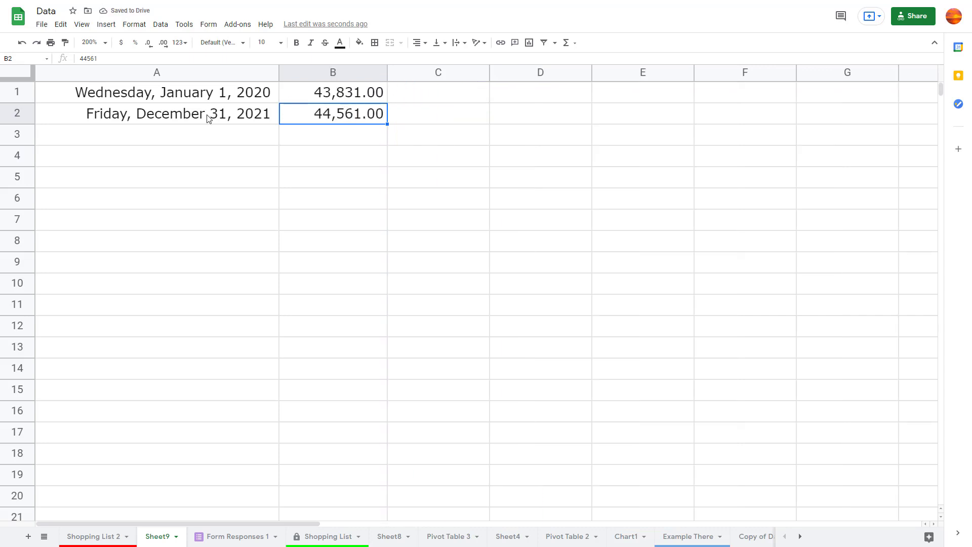
Enter the formula =RANDBETWEEN(43831,44561) in cell A5.
{"action": "left_click", "coordinate": [236, 186]}
{"action": "type", "text": "="}
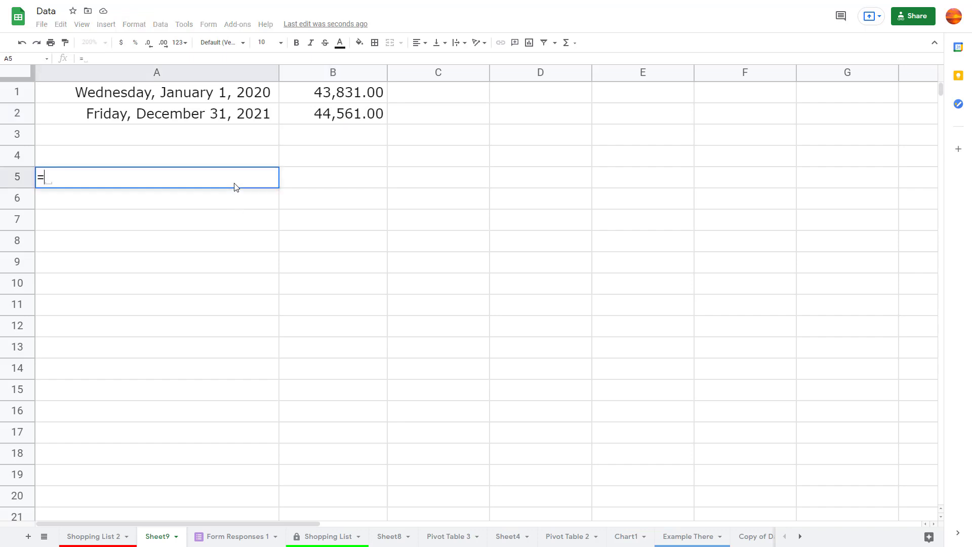
{"action": "type", "text": "R"}
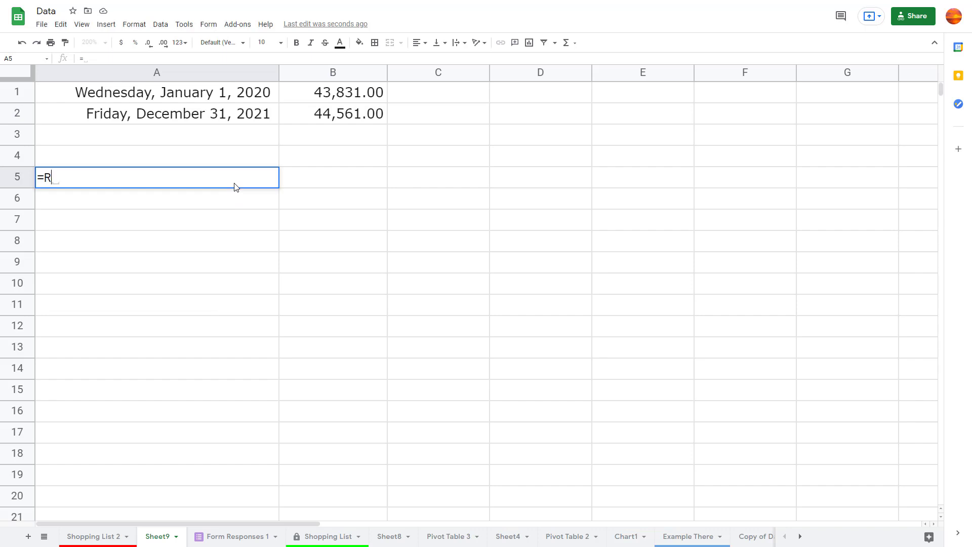
{"action": "type", "text": "ANDBETWEEN"}
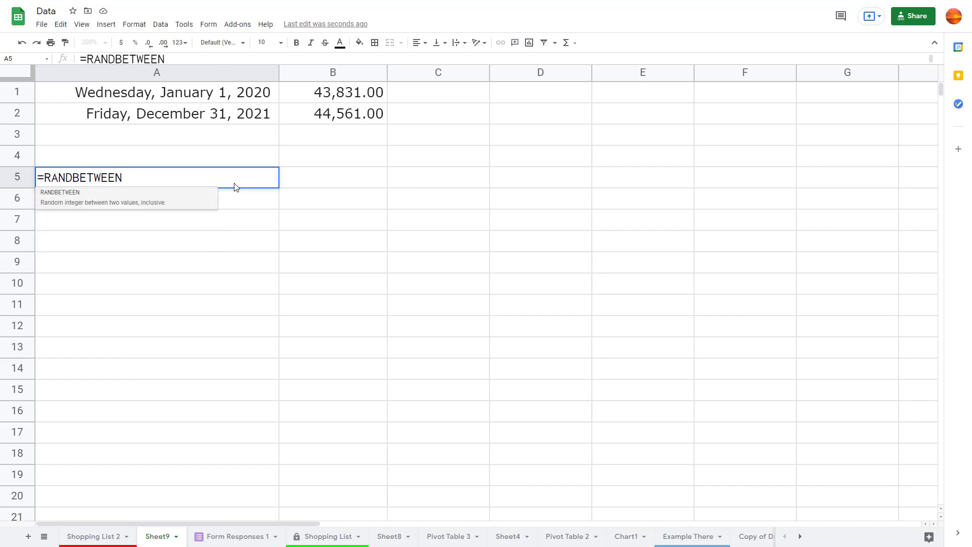
{"action": "type", "text": "("}
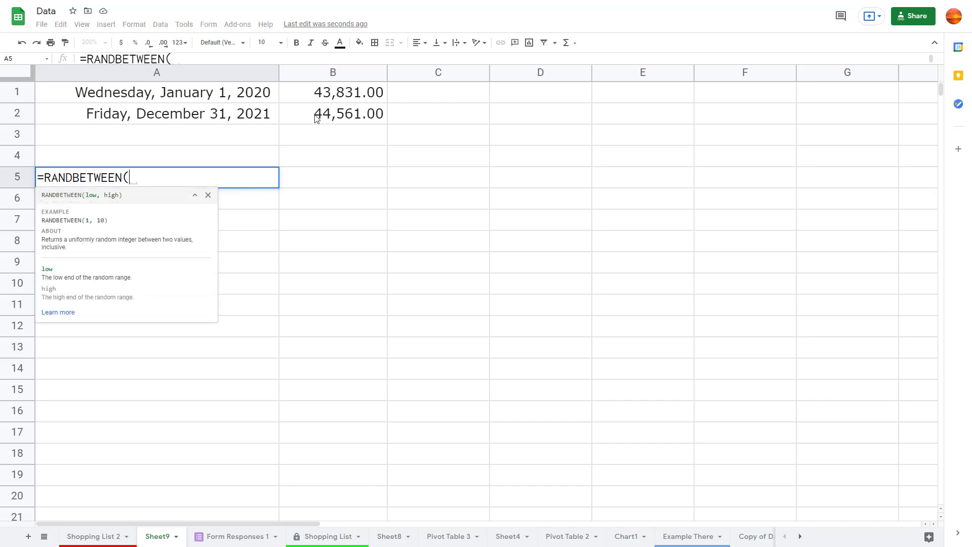
{"action": "type", "text": "43"}
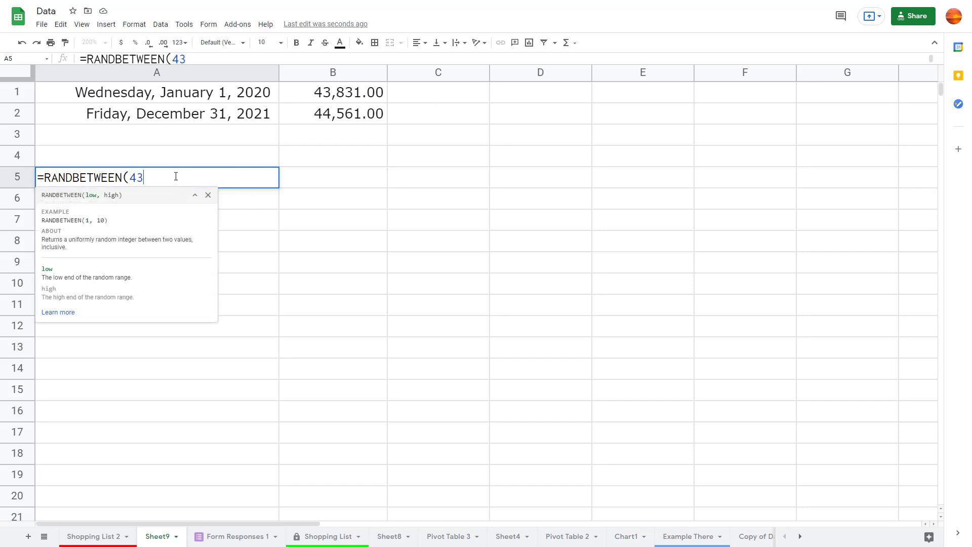
{"action": "type", "text": "831,"}
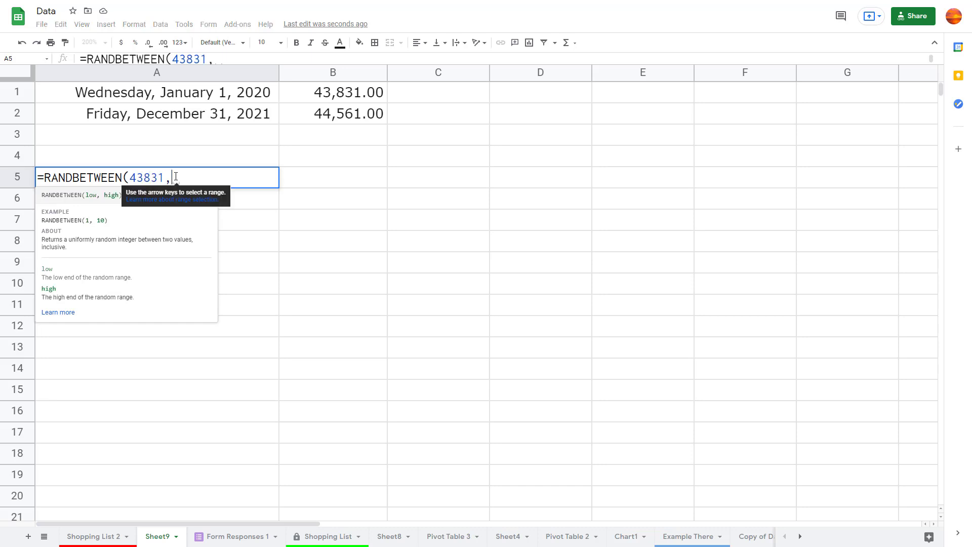
{"action": "type", "text": "44"}
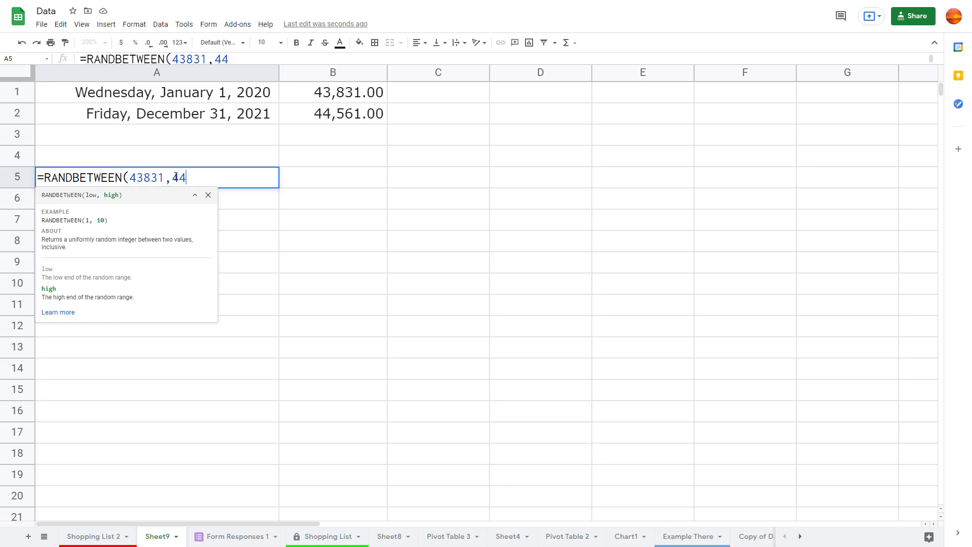
{"action": "type", "text": "561)"}
{"action": "key", "text": "Return"}
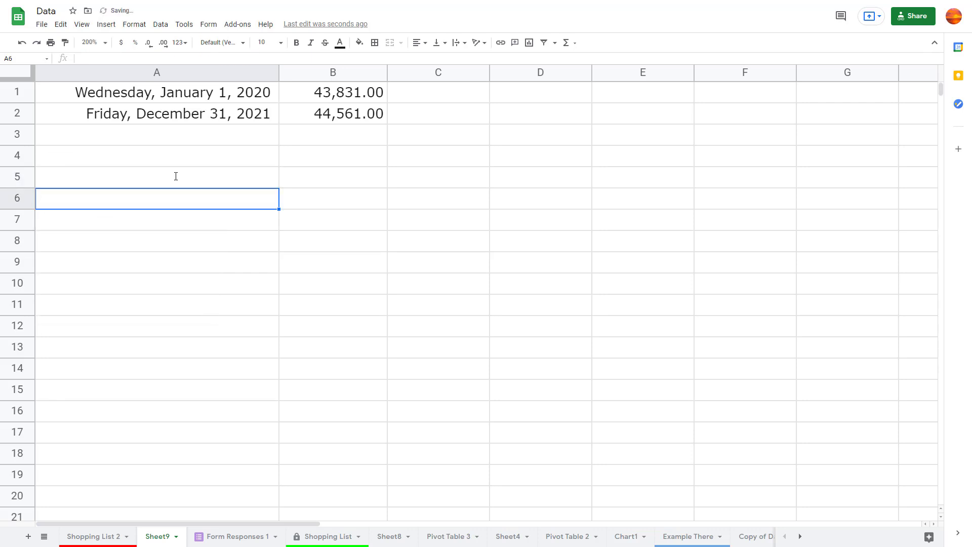
Fill the formula in cell A5 down through cell A16.
{"action": "left_click", "coordinate": [258, 183]}
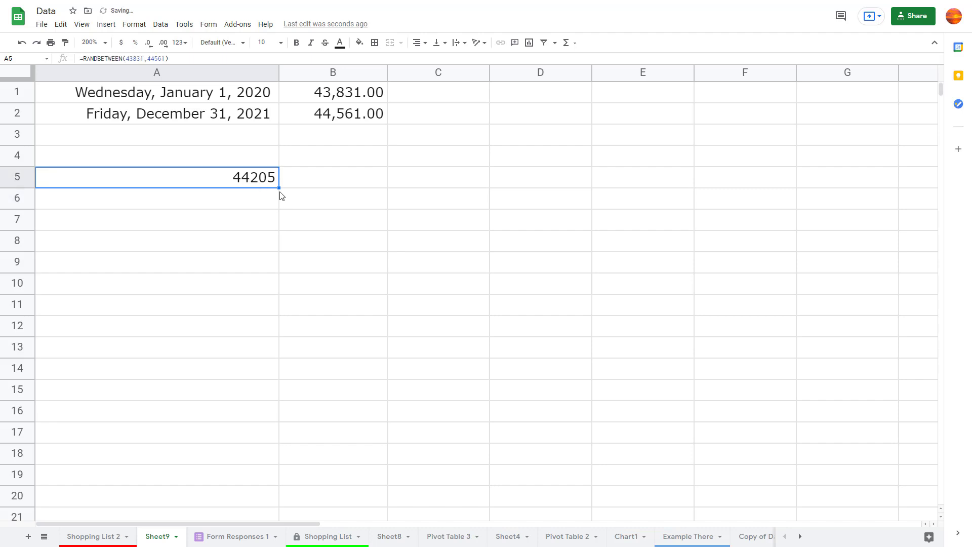
{"action": "left_click_drag", "start_coordinate": [278, 189], "coordinate": [281, 412]}
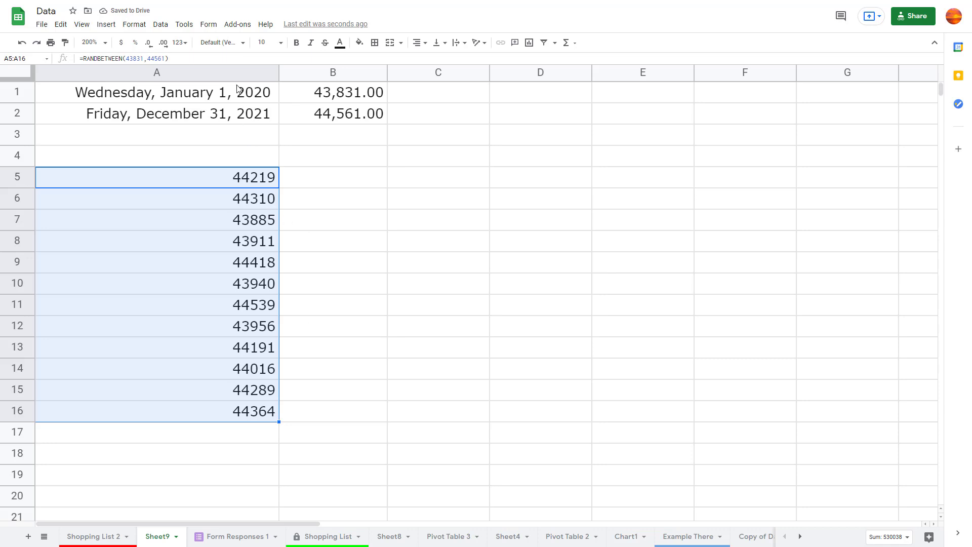
Copy cell A2 and paste only its format onto the random numbers in A5:A16.
{"action": "left_click", "coordinate": [160, 24]}
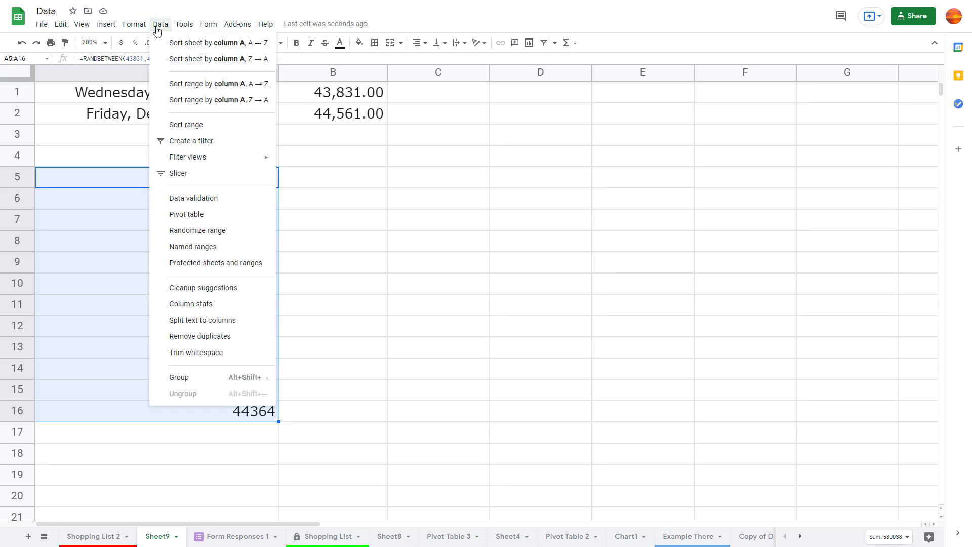
{"action": "left_click", "coordinate": [127, 120]}
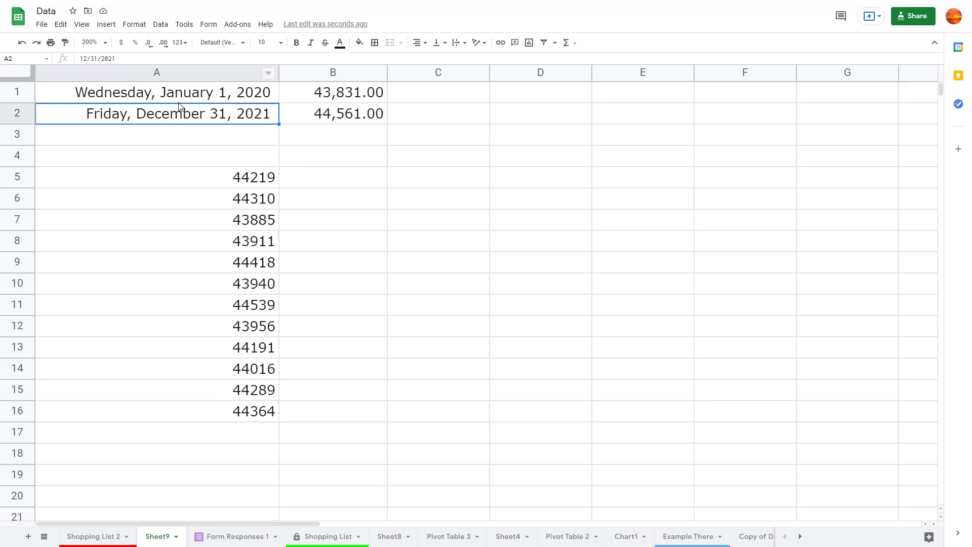
{"action": "right_click", "coordinate": [149, 116]}
{"action": "left_click", "coordinate": [187, 141]}
{"action": "left_click_drag", "start_coordinate": [243, 177], "coordinate": [239, 410]}
{"action": "left_click", "coordinate": [281, 197]}
{"action": "right_click", "coordinate": [280, 197]}
{"action": "left_click", "coordinate": [253, 180]}
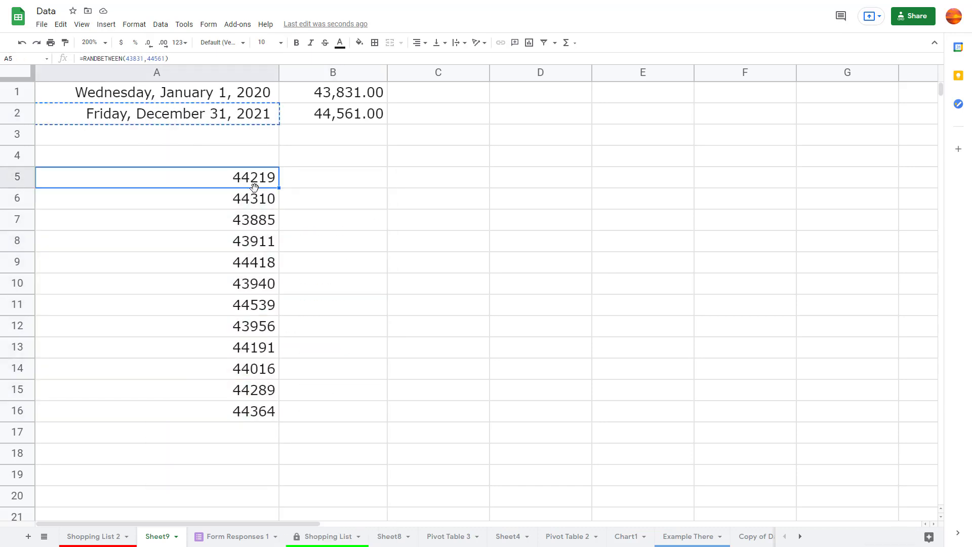
{"action": "left_click", "coordinate": [354, 227]}
{"action": "left_click_drag", "start_coordinate": [242, 179], "coordinate": [243, 411]}
{"action": "right_click", "coordinate": [247, 411]}
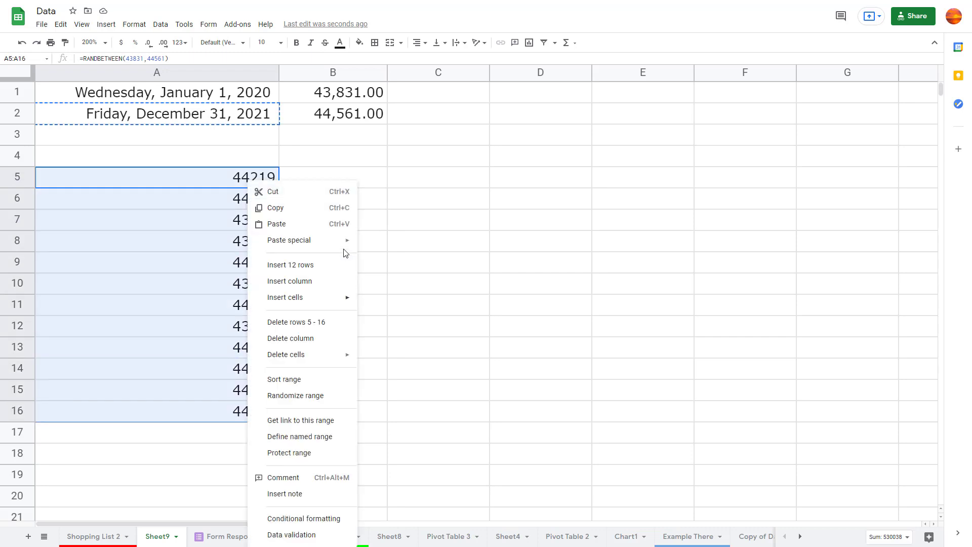
{"action": "mouse_move", "coordinate": [340, 241]}
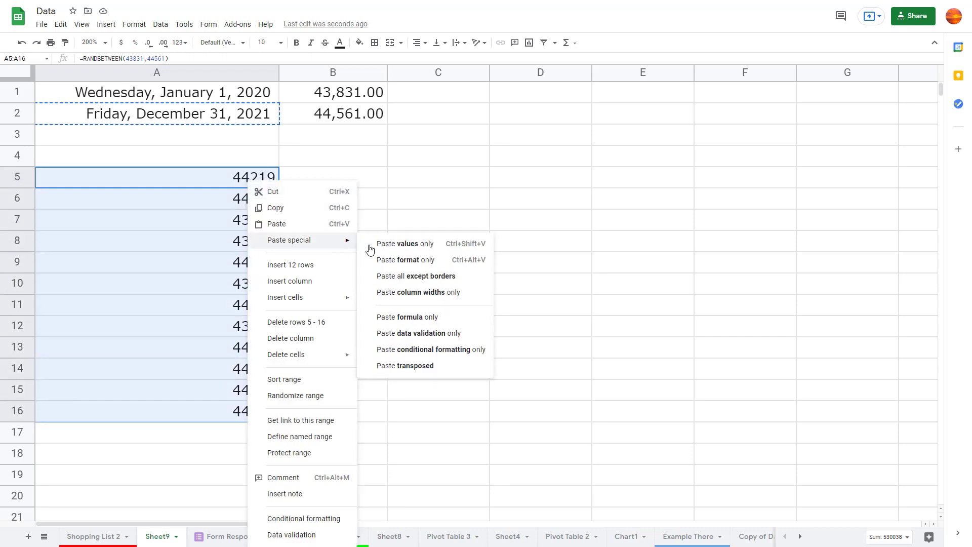
{"action": "left_click", "coordinate": [433, 259]}
{"action": "left_click", "coordinate": [422, 250]}
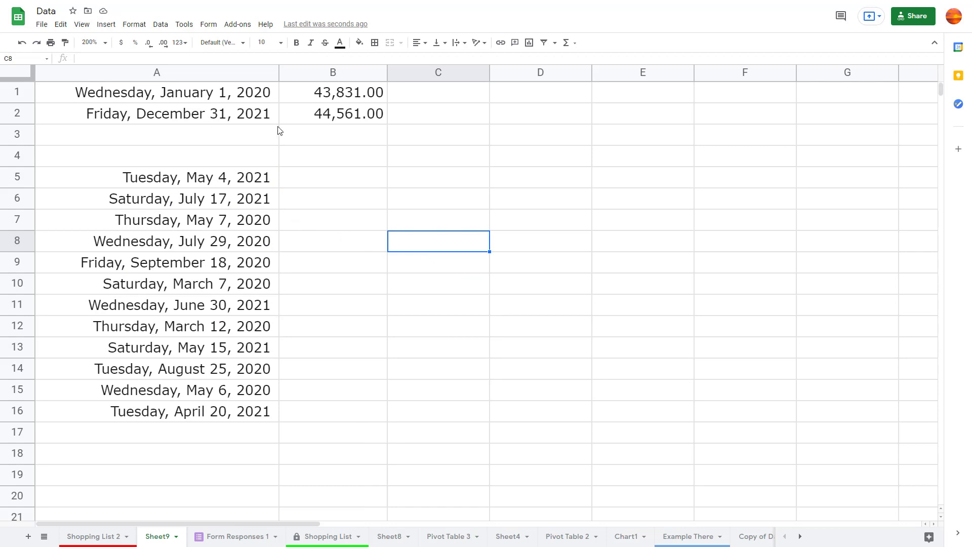
Clear cells A1:B2 and move the random dates from A5:A16 up to start at cell A1.
{"action": "mouse_move", "coordinate": [260, 97]}
{"action": "left_mouse_down"}
{"action": "mouse_move", "coordinate": [260, 123]}
{"action": "mouse_move", "coordinate": [251, 83]}
{"action": "left_mouse_up"}
{"action": "key", "text": "Delete"}
{"action": "left_click", "coordinate": [262, 185]}
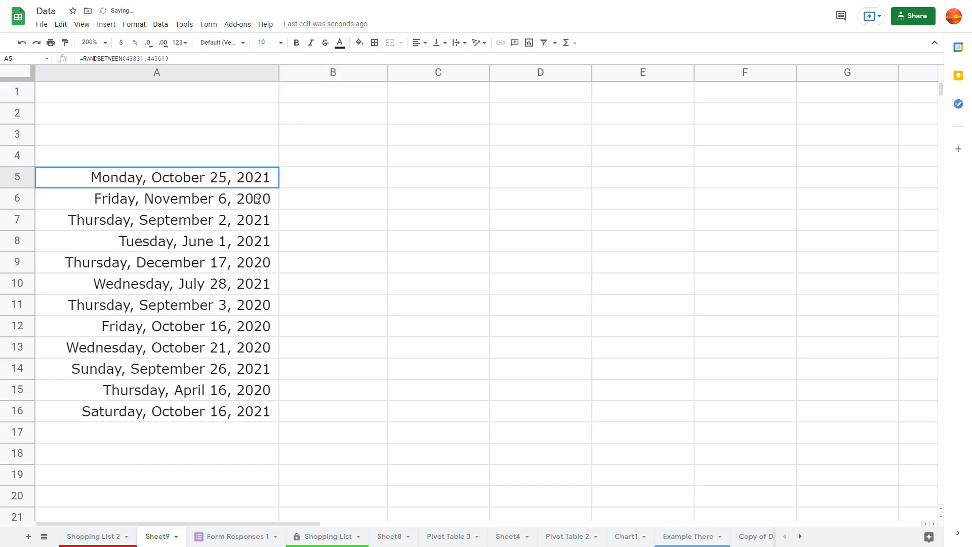
{"action": "left_click_drag", "start_coordinate": [257, 199], "coordinate": [254, 410]}
{"action": "key", "text": "ctrl+x"}
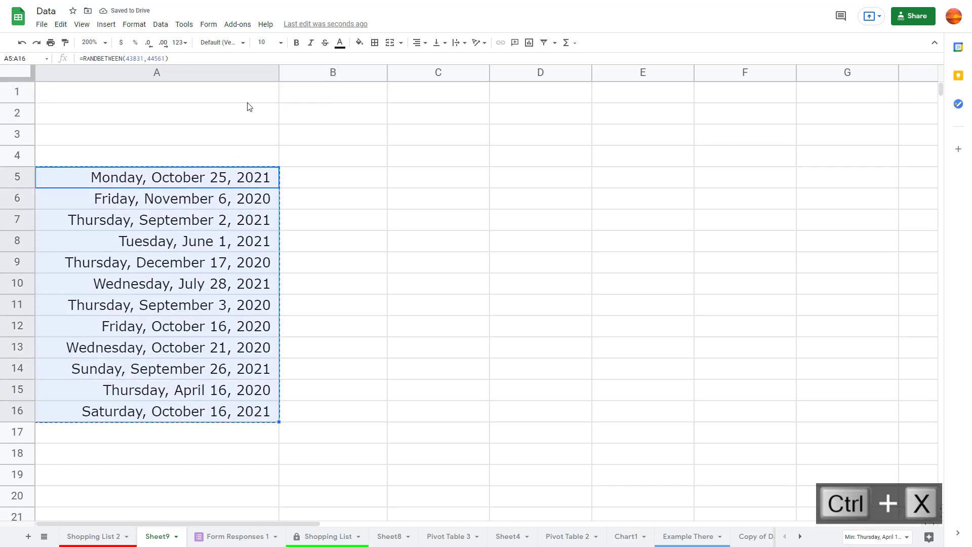
{"action": "left_click", "coordinate": [256, 96]}
{"action": "key", "text": "ctrl+v"}
{"action": "left_click", "coordinate": [326, 120]}
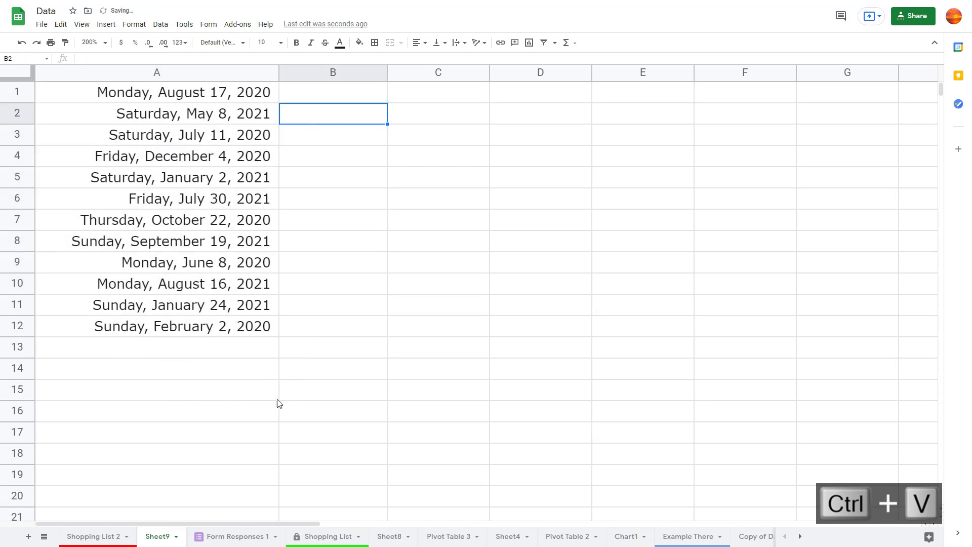
Check the formula behind the last random date in cell A12.
{"action": "left_click", "coordinate": [251, 330]}
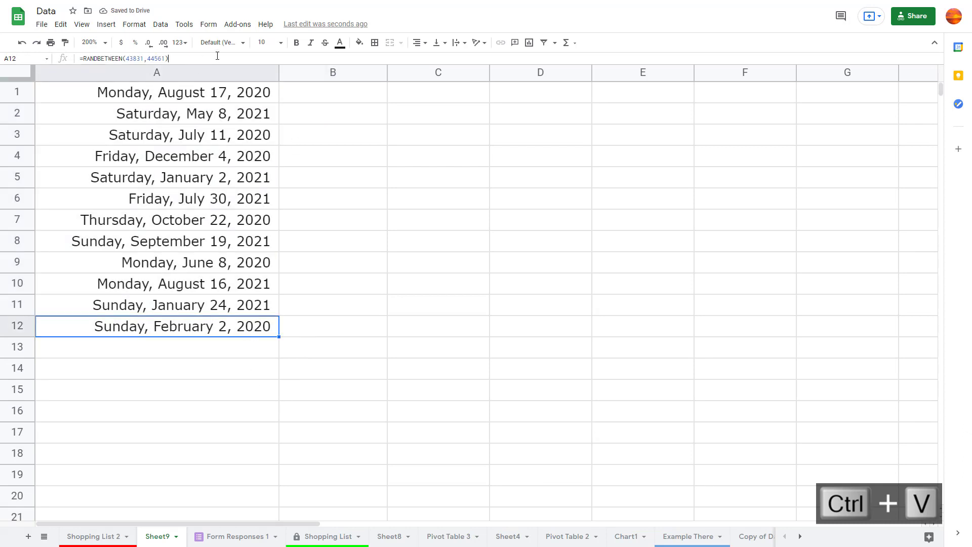
{"action": "key", "text": "Return"}
{"action": "key", "text": "Return"}
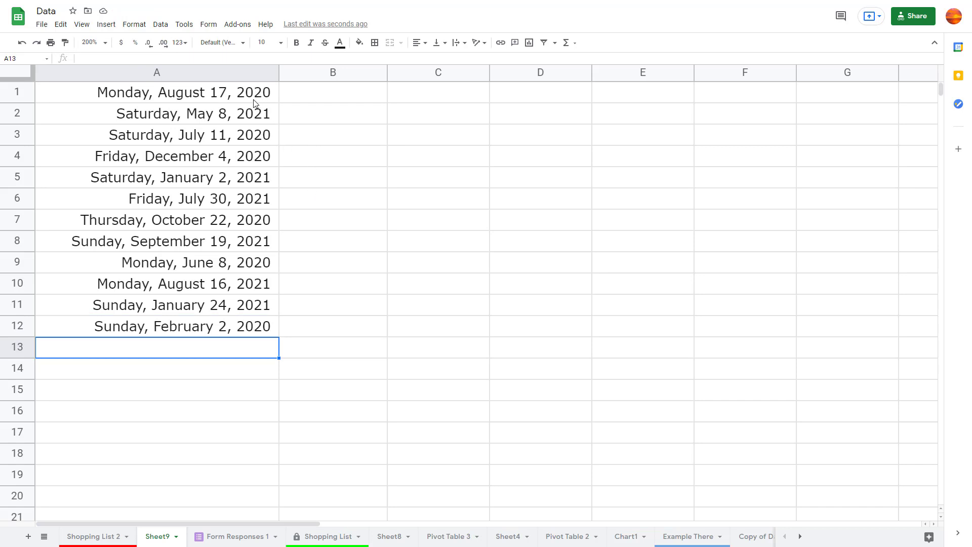
Copy the random dates in A1:A12 and paste them back in place as values only.
{"action": "left_click_drag", "start_coordinate": [254, 100], "coordinate": [241, 330]}
{"action": "right_click", "coordinate": [260, 205]}
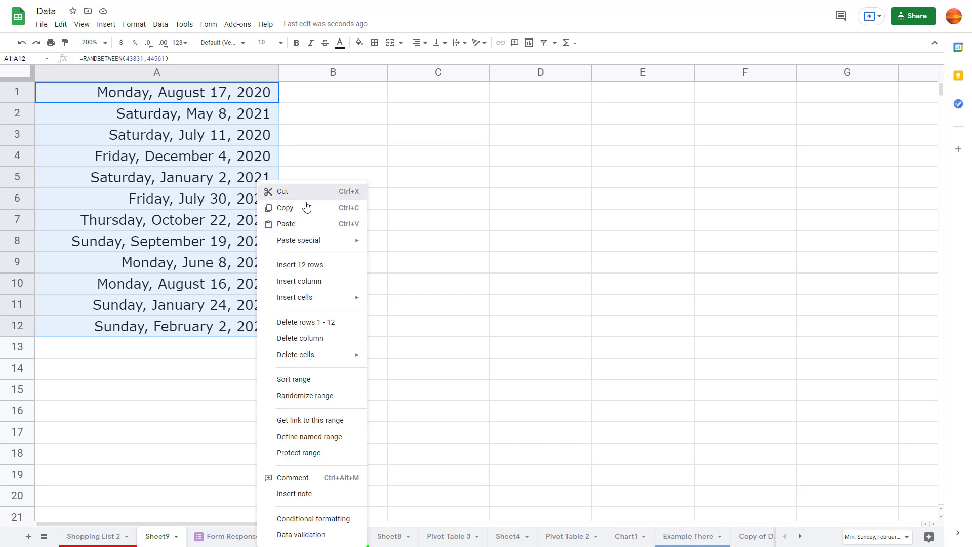
{"action": "left_click", "coordinate": [306, 206]}
{"action": "left_click", "coordinate": [306, 97]}
{"action": "right_click", "coordinate": [261, 96]}
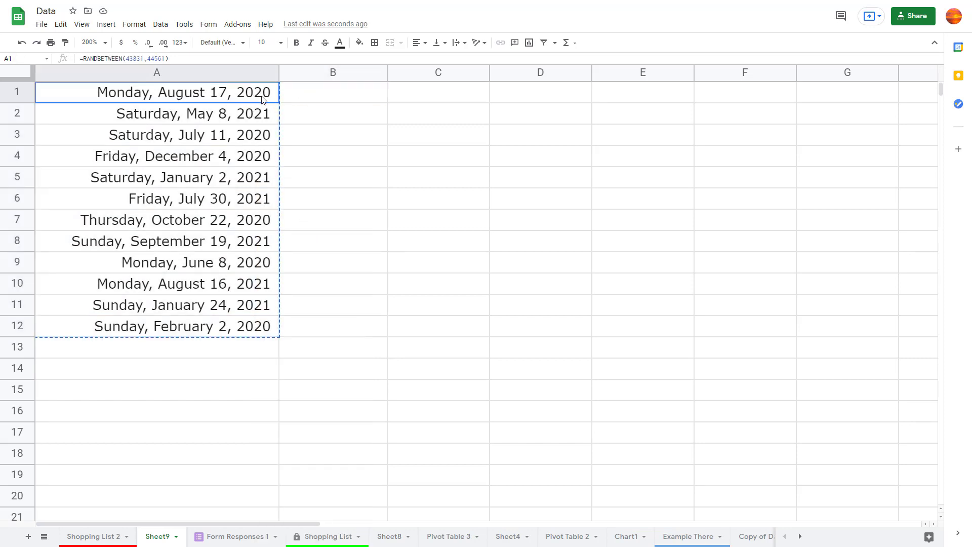
{"action": "mouse_move", "coordinate": [311, 154]}
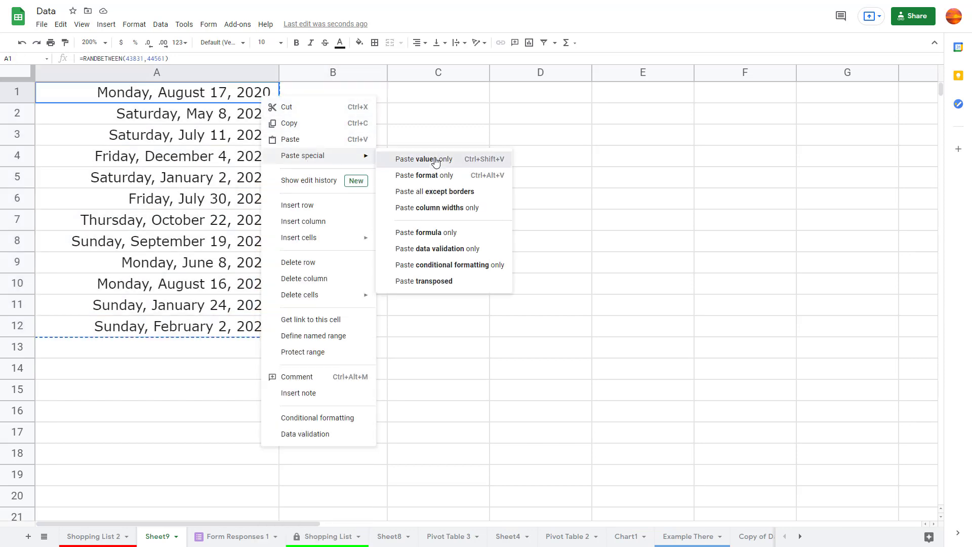
{"action": "left_click", "coordinate": [407, 161]}
{"action": "left_click", "coordinate": [408, 161]}
{"action": "left_click", "coordinate": [240, 127]}
{"action": "left_click", "coordinate": [359, 245]}
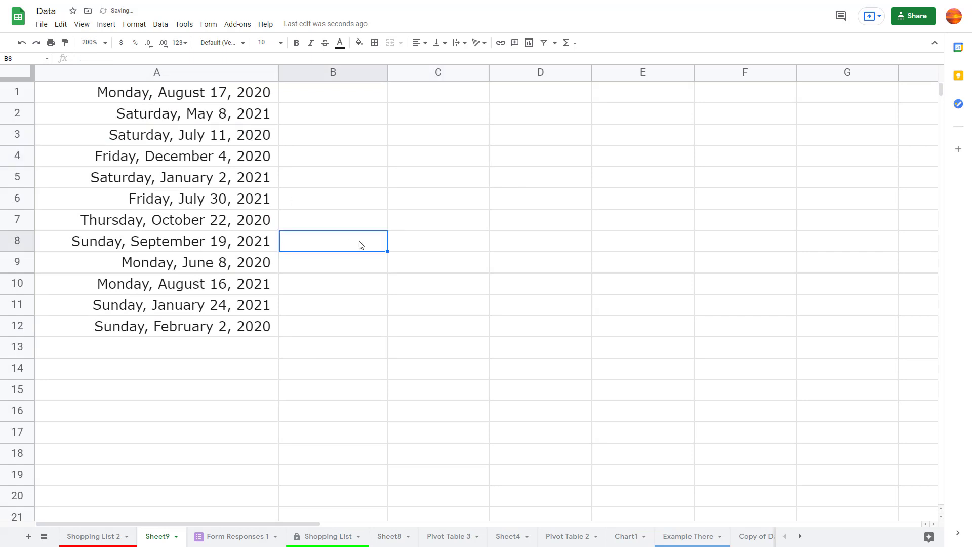